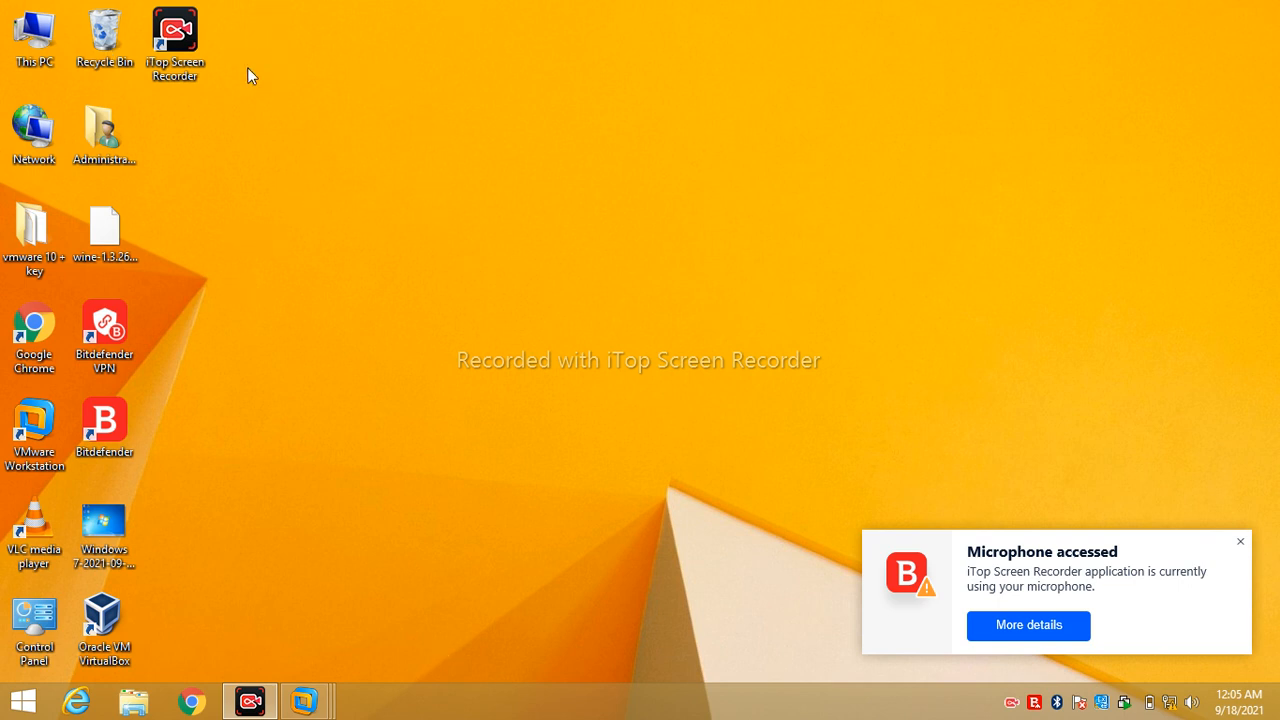
# - View the host PC's system properties from This PC, then close them
pyautogui.doubleClick(45, 58)
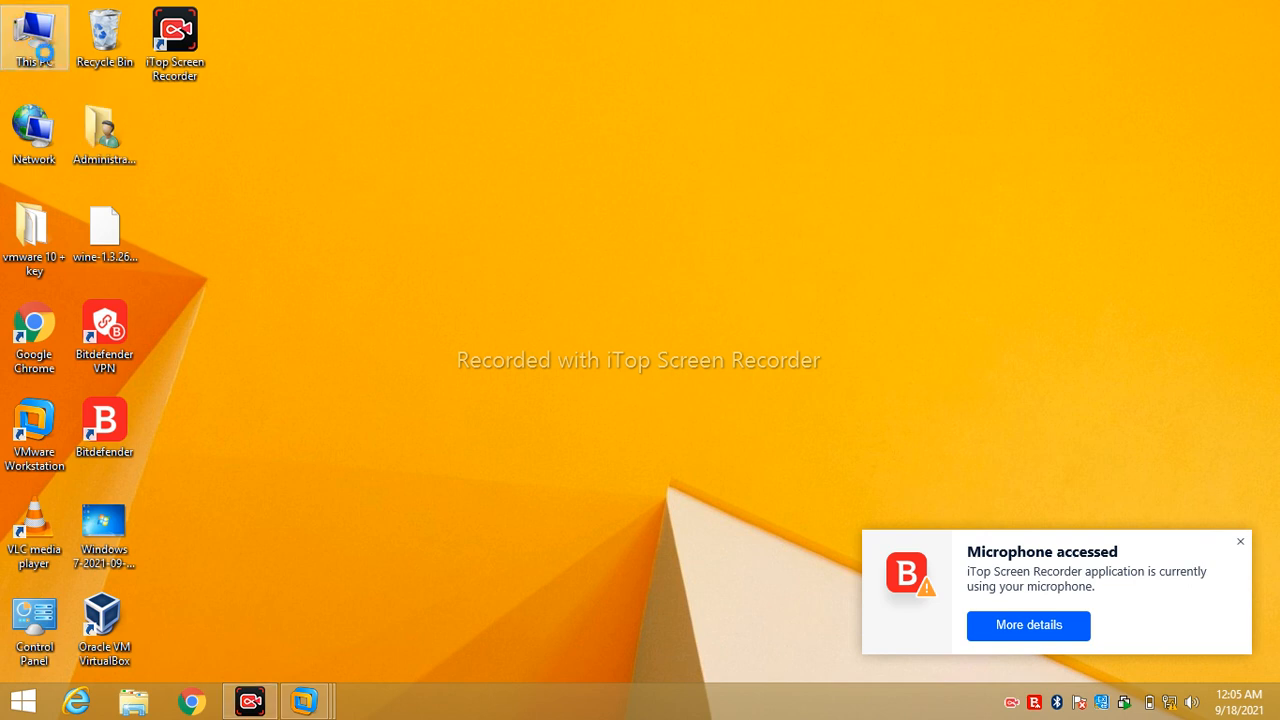
pyautogui.rightClick(46, 54)
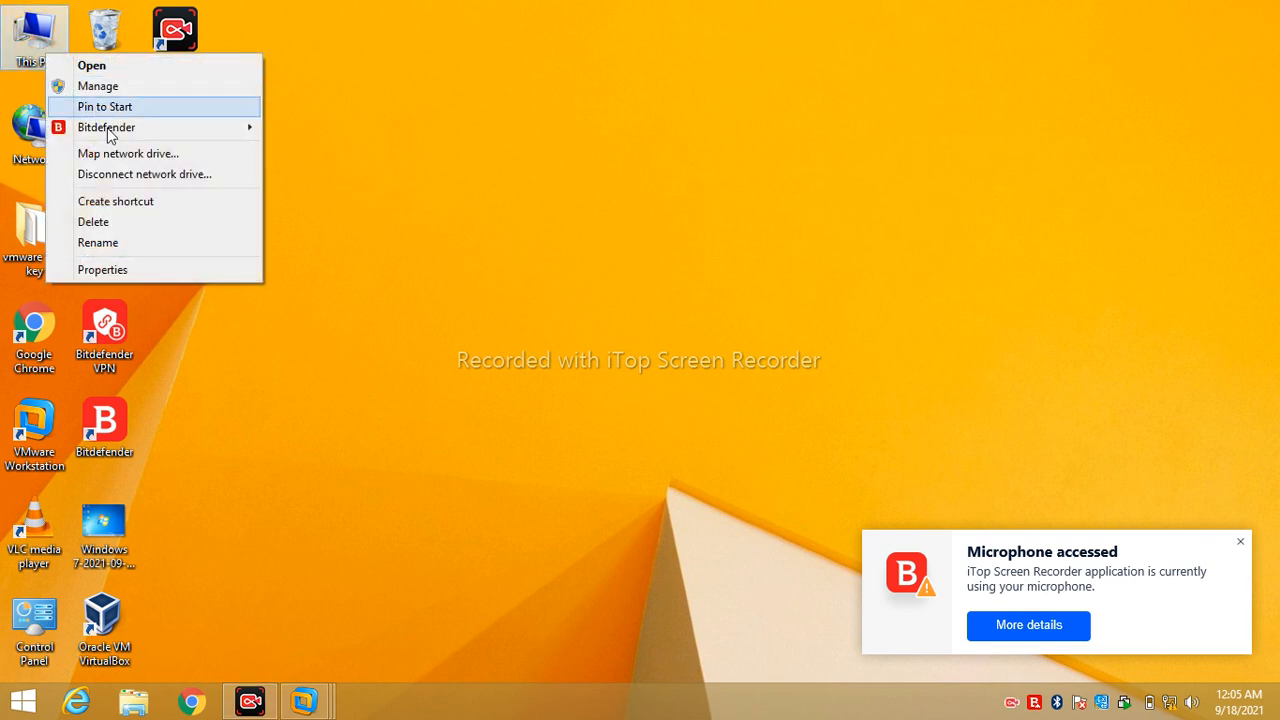
pyautogui.click(154, 271)
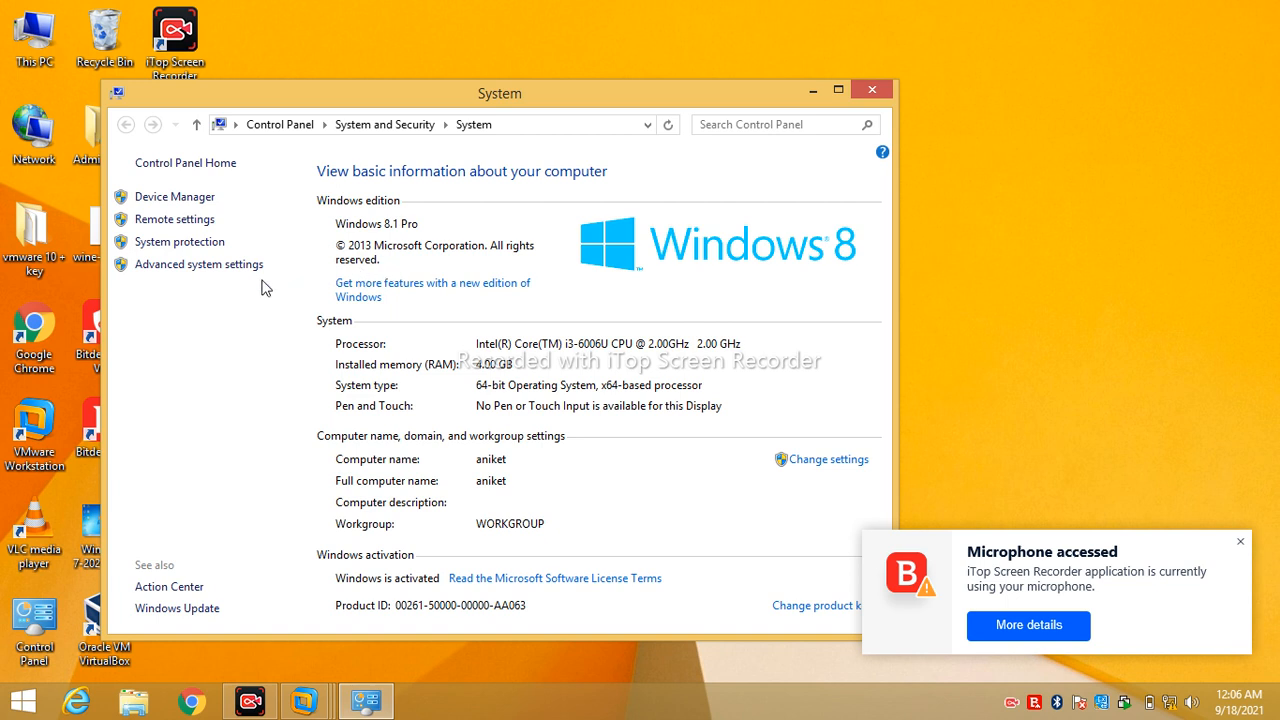
pyautogui.click(873, 91)
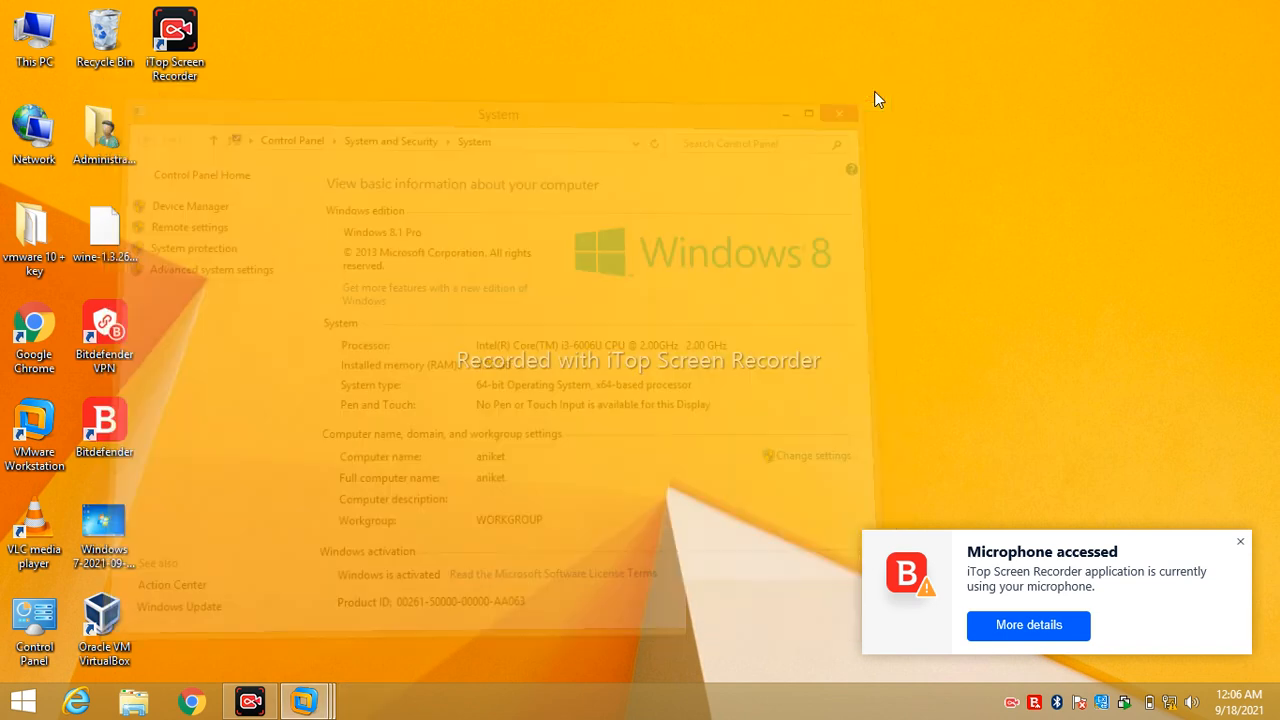
# - Check the host's local user accounts in Computer Management, then close it
pyautogui.rightClick(34, 62)
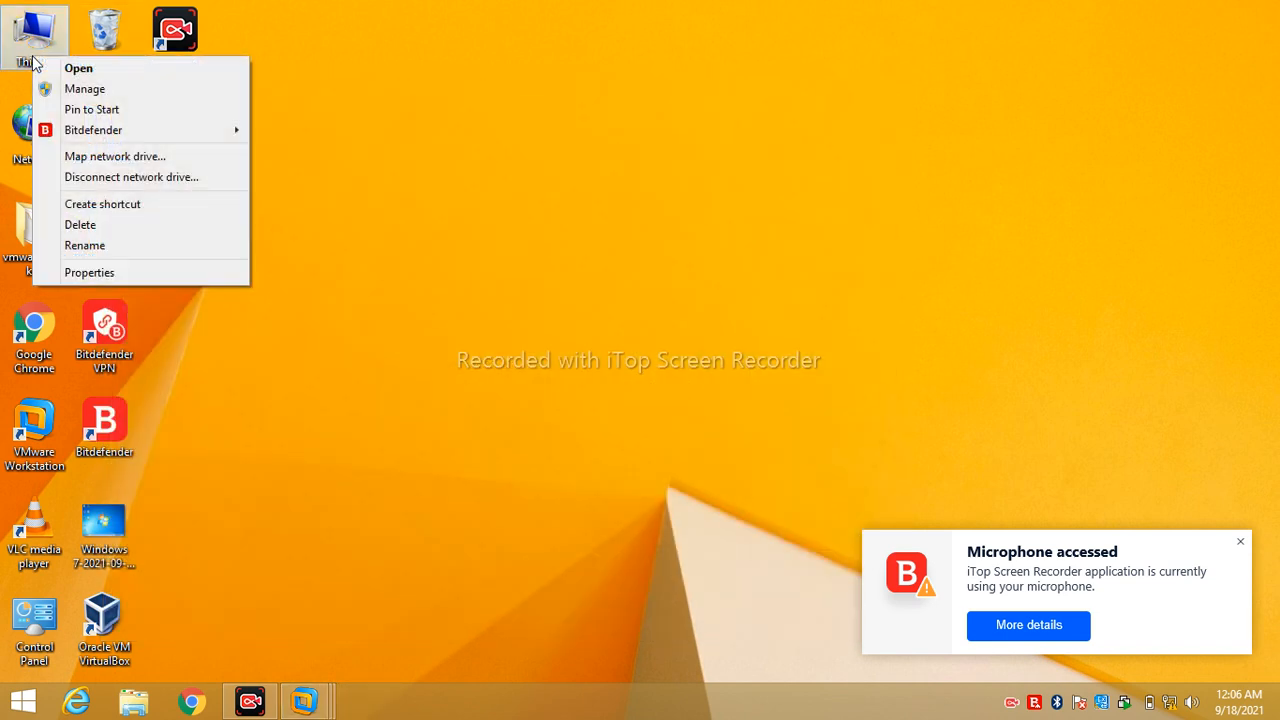
pyautogui.click(110, 88)
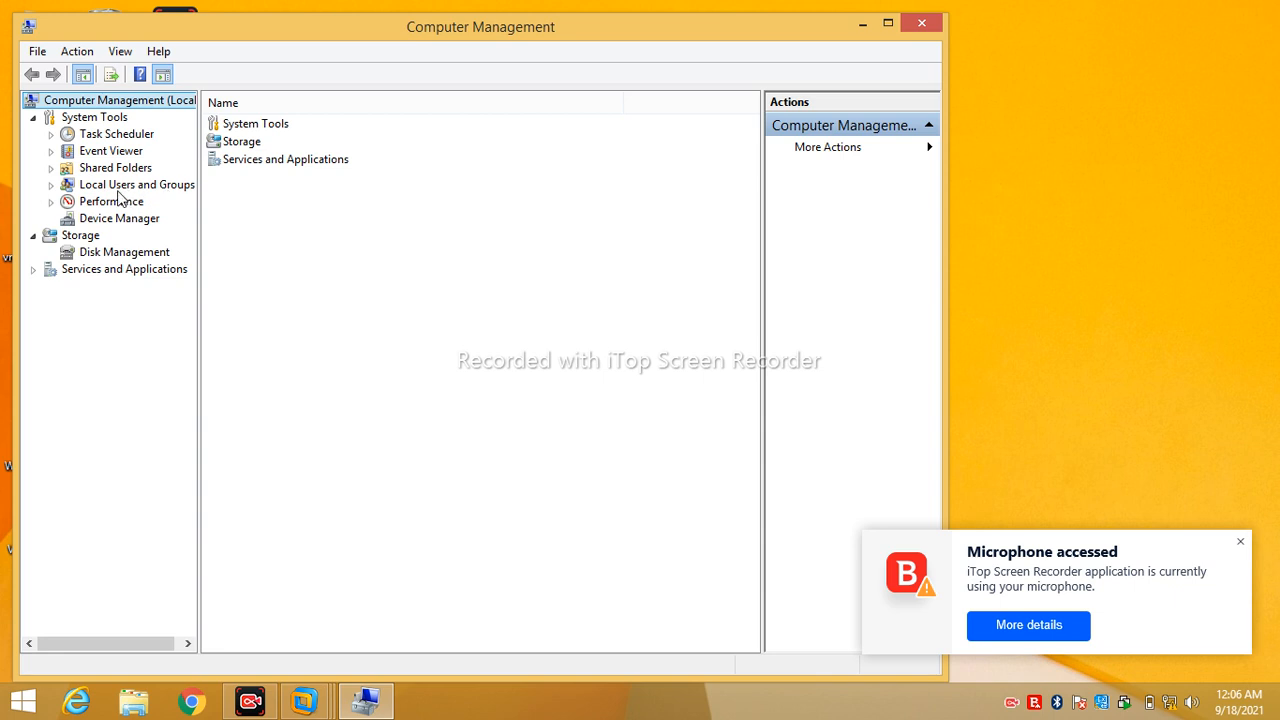
pyautogui.click(50, 187)
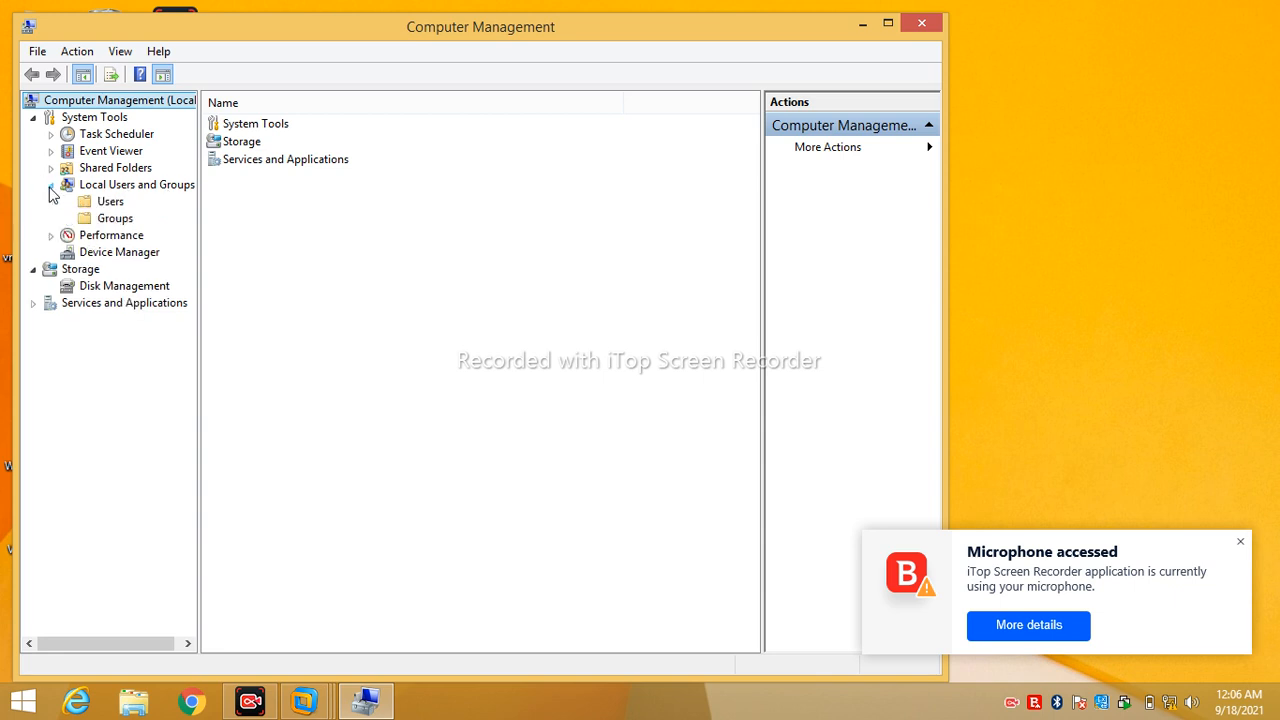
pyautogui.click(104, 204)
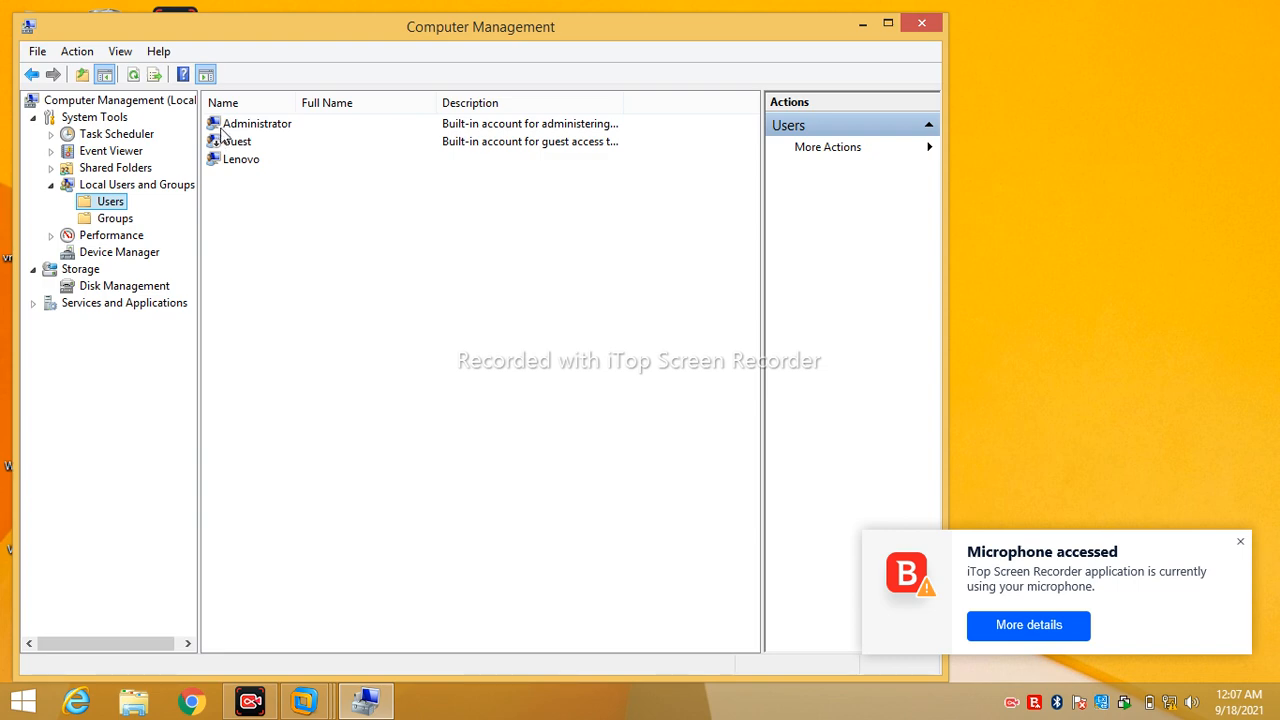
pyautogui.click(925, 26)
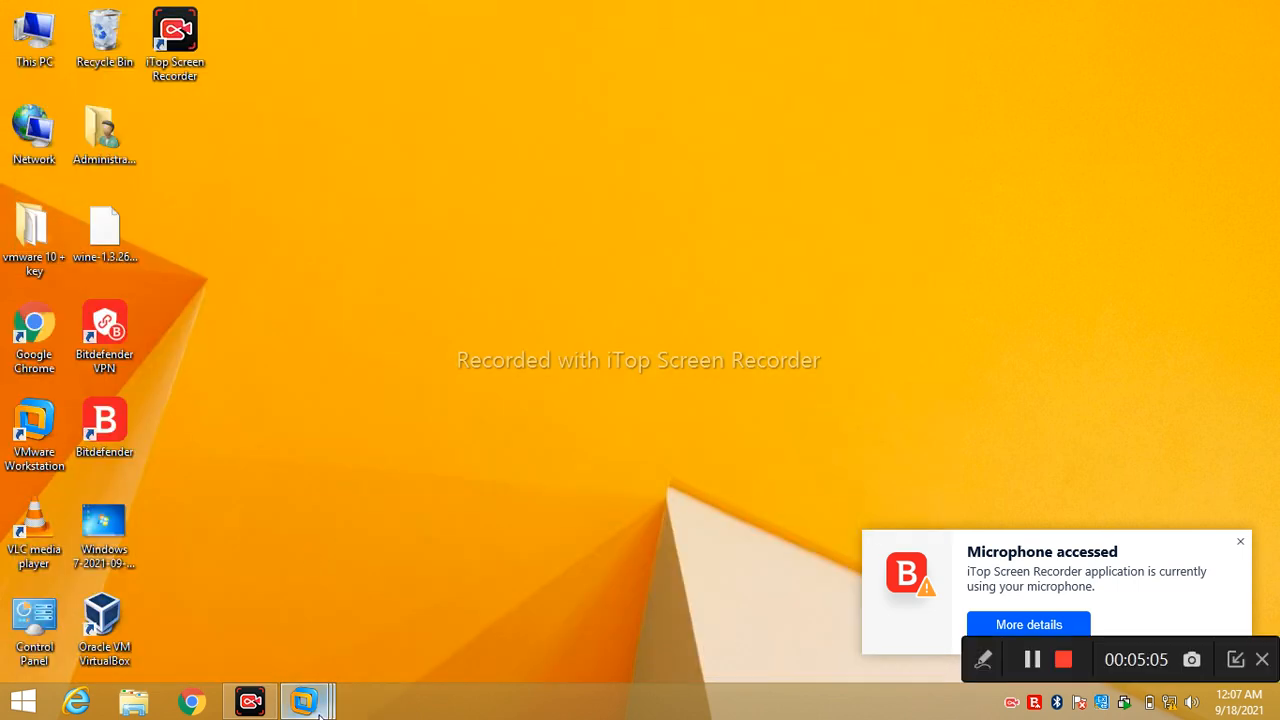
# - Switch to the Windows 7 virtual machine and sign in with the account password
pyautogui.moveTo(318, 706)
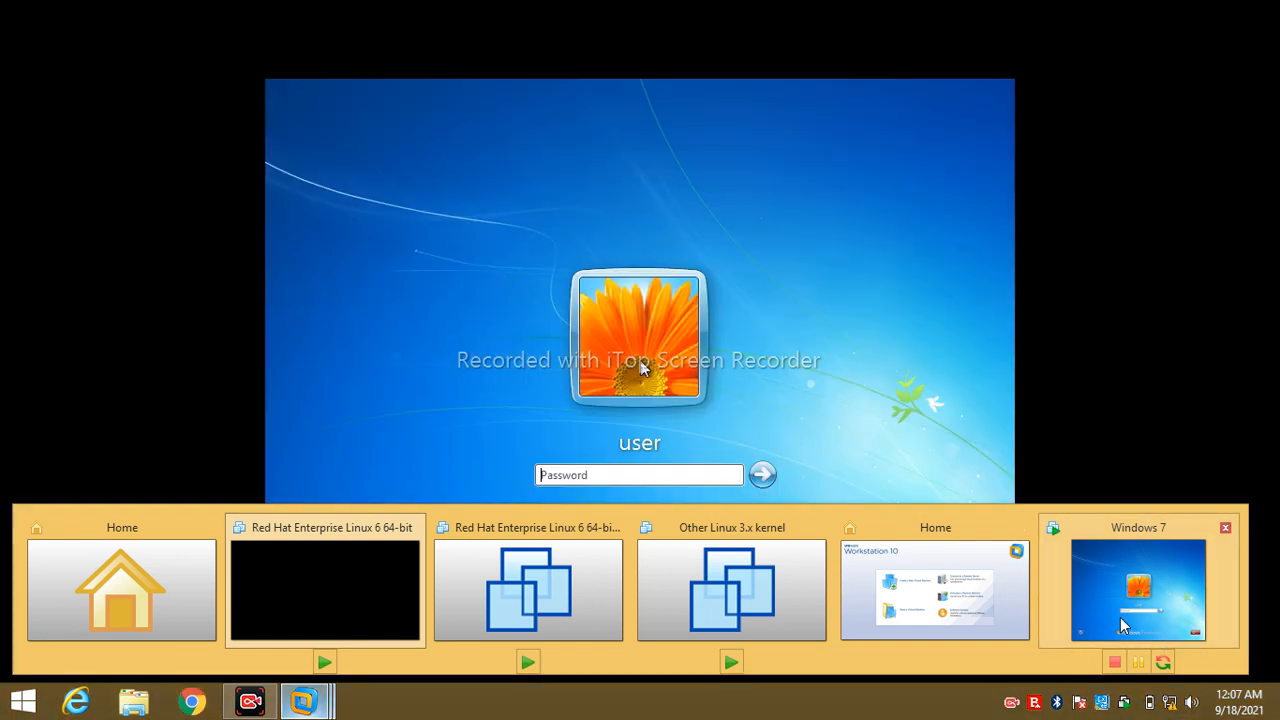
pyautogui.click(1122, 627)
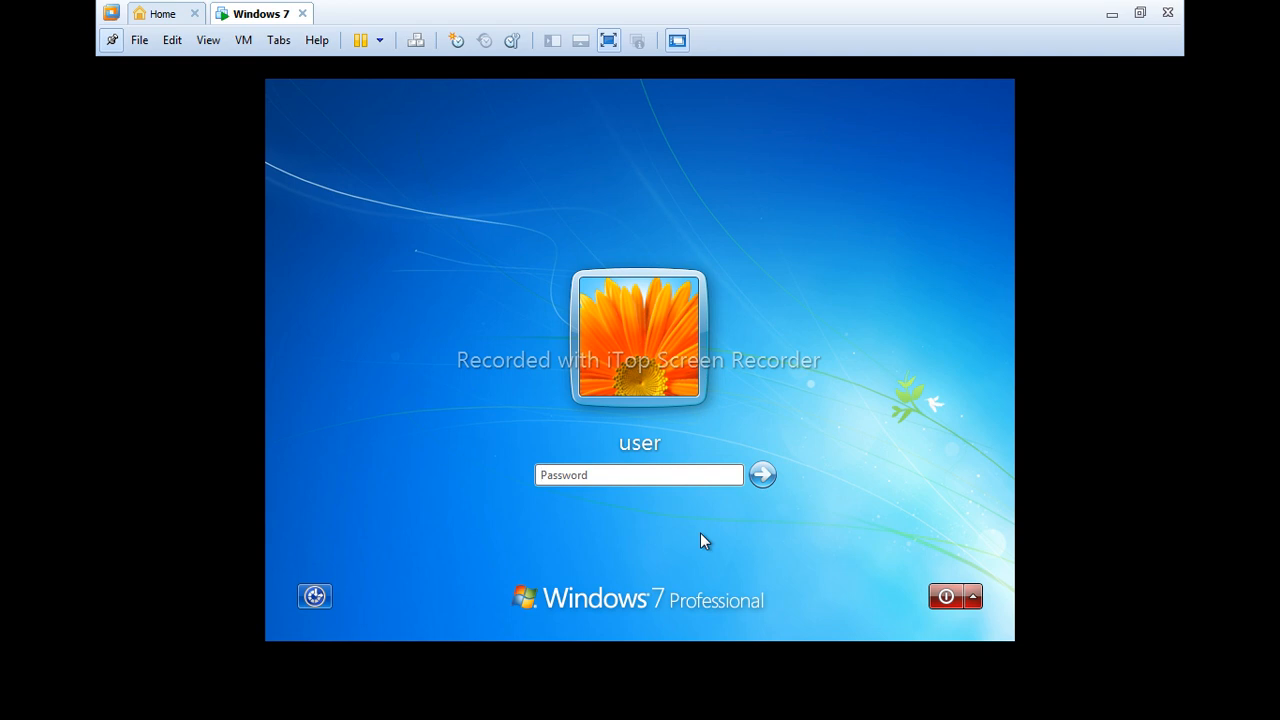
pyautogui.write('1')
pyautogui.press('Return')
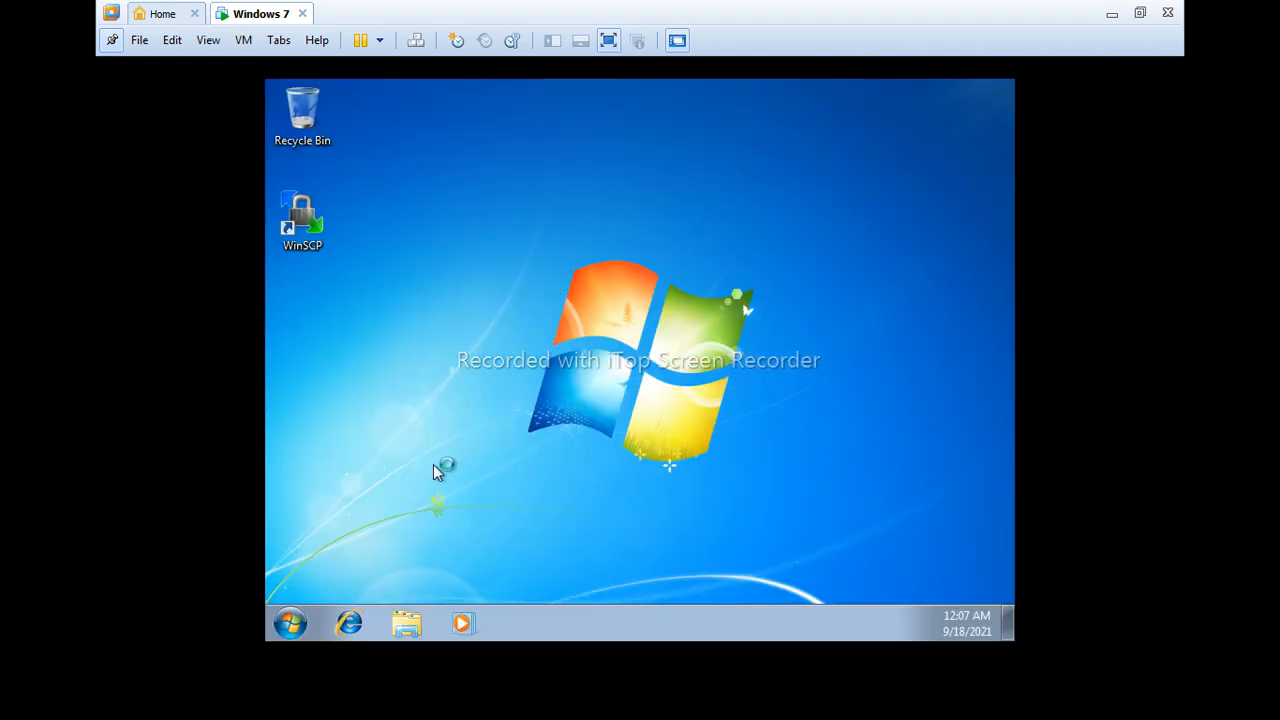
pyautogui.rightClick(423, 263)
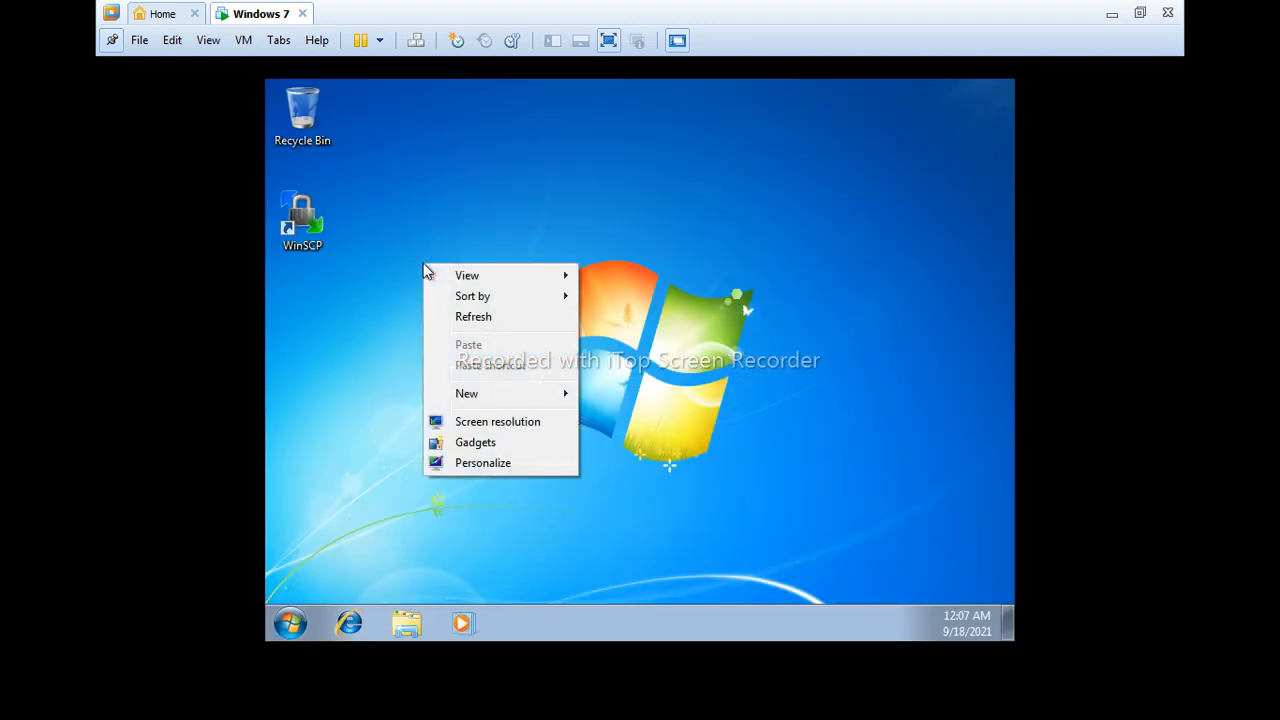
pyautogui.click(479, 466)
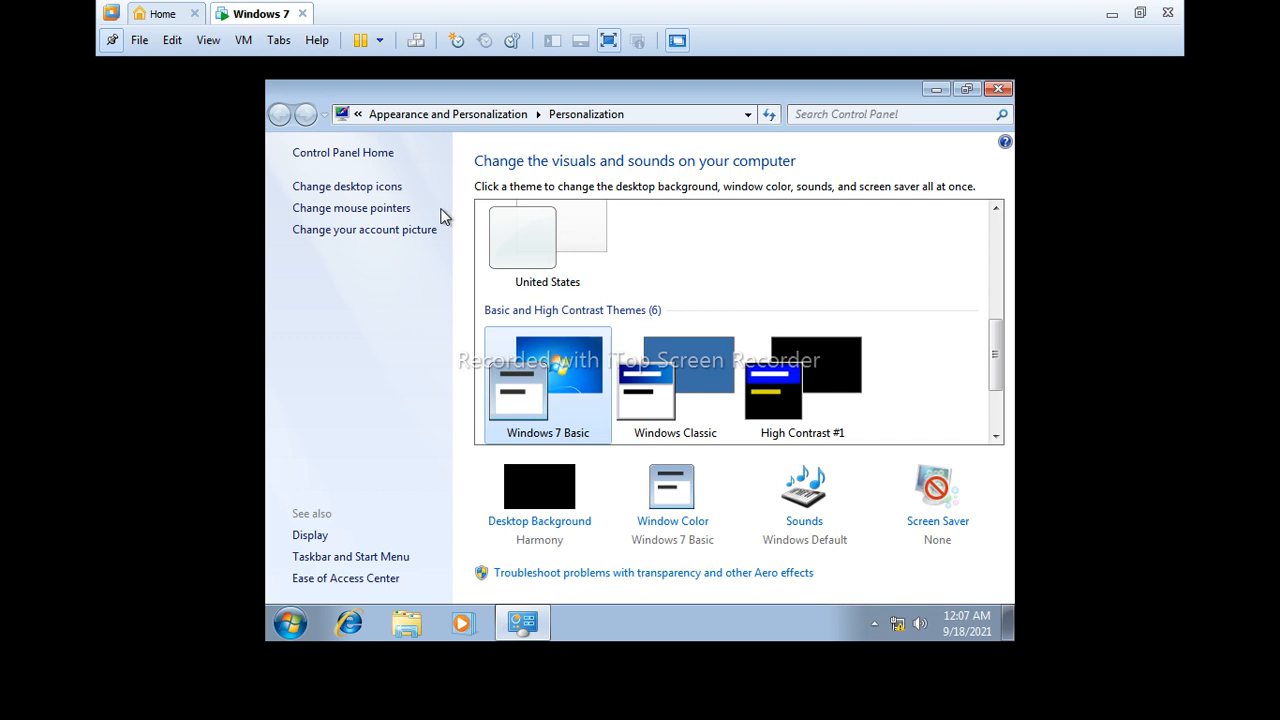
pyautogui.click(350, 187)
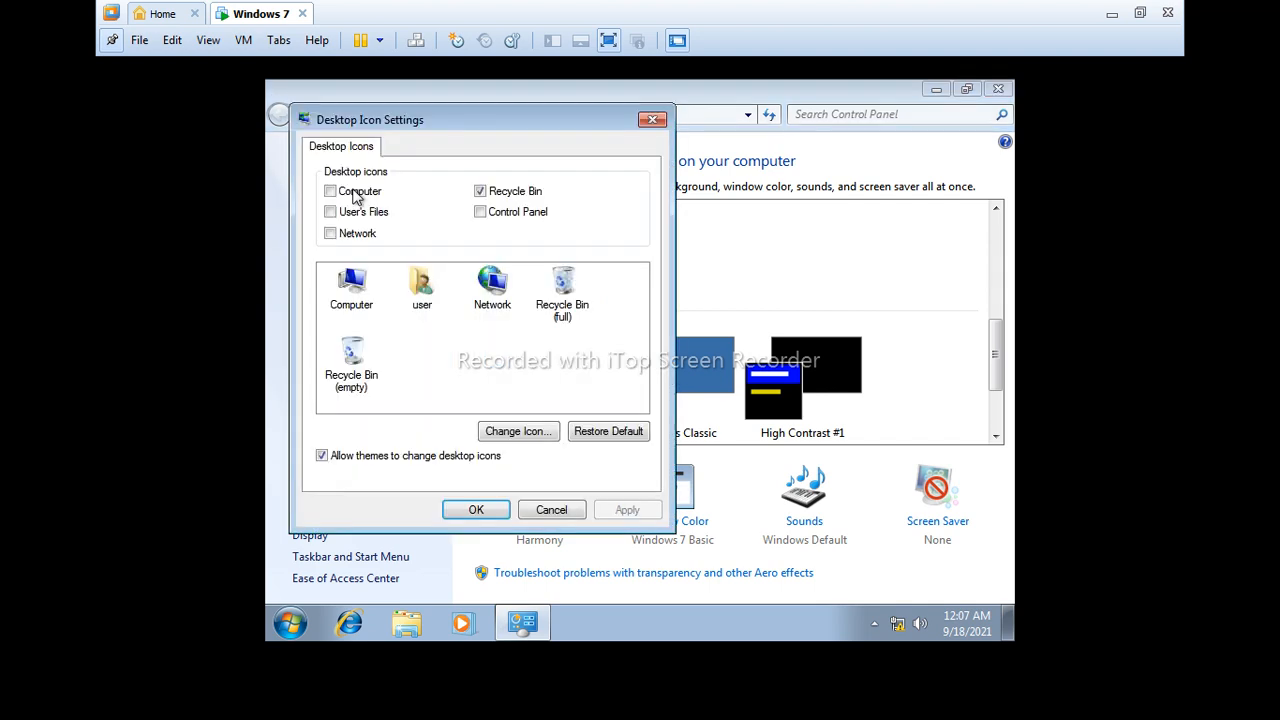
pyautogui.click(331, 192)
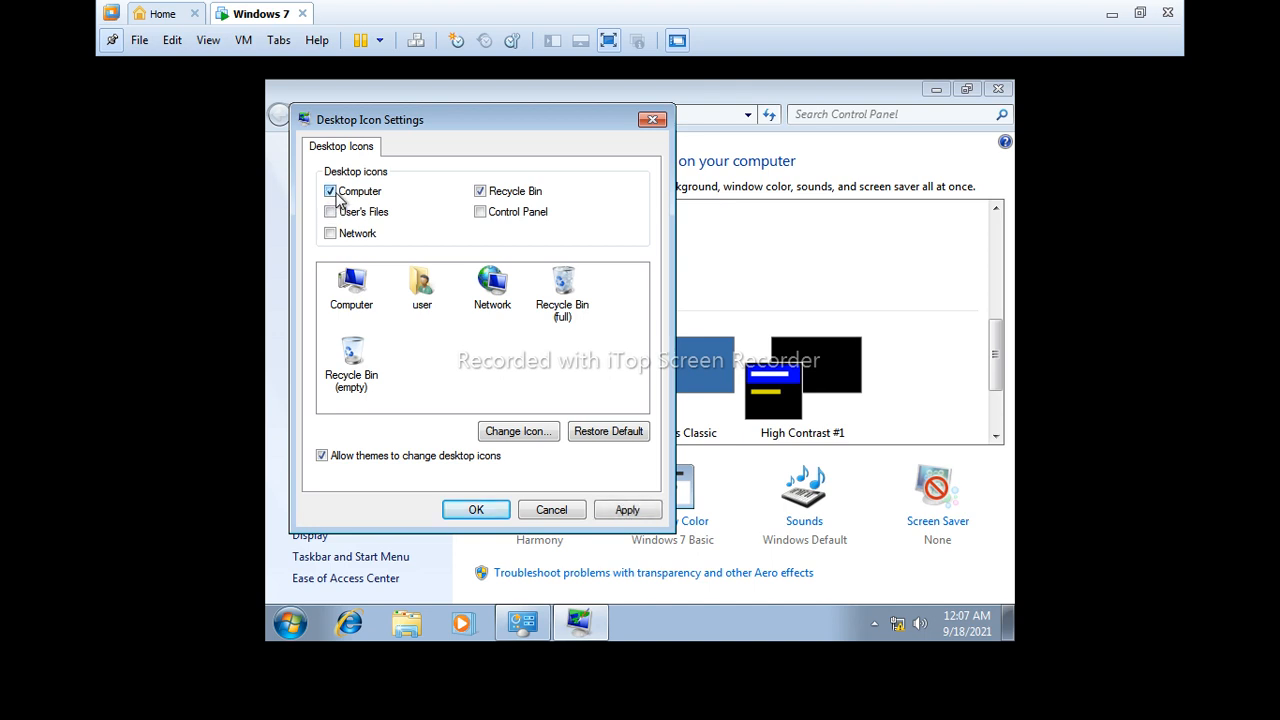
pyautogui.click(480, 212)
pyautogui.click(624, 510)
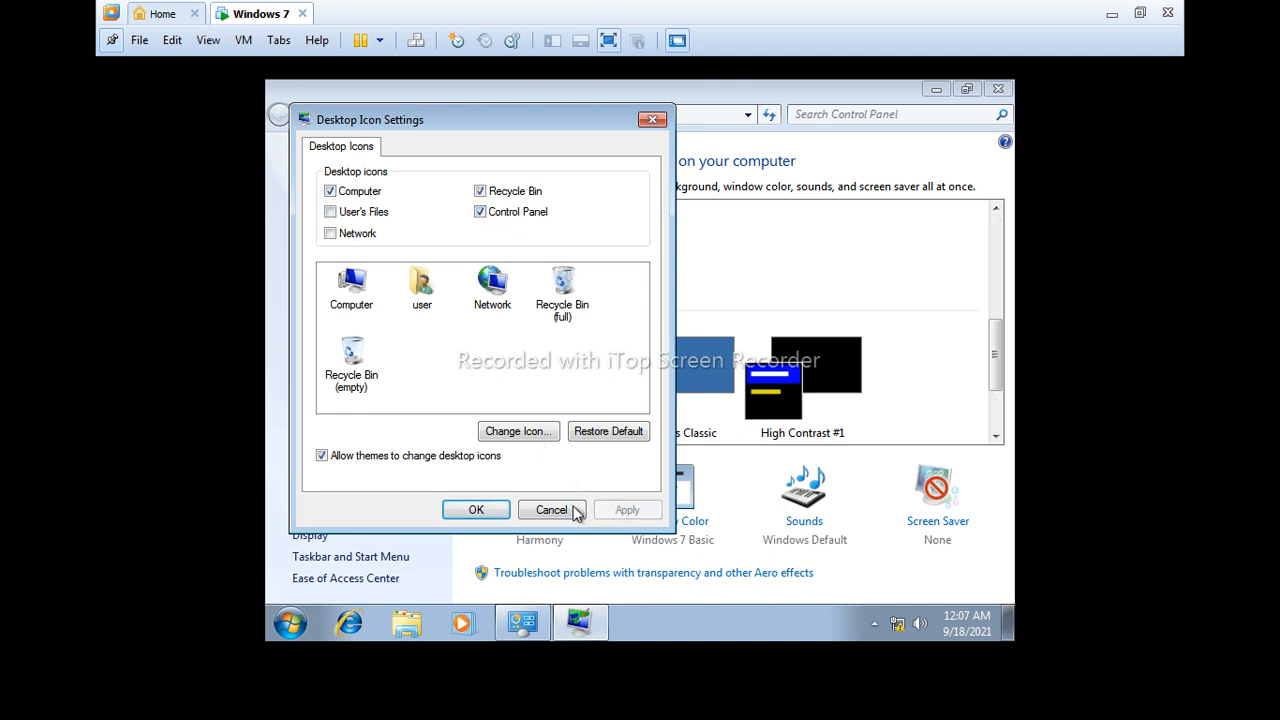
pyautogui.click(490, 512)
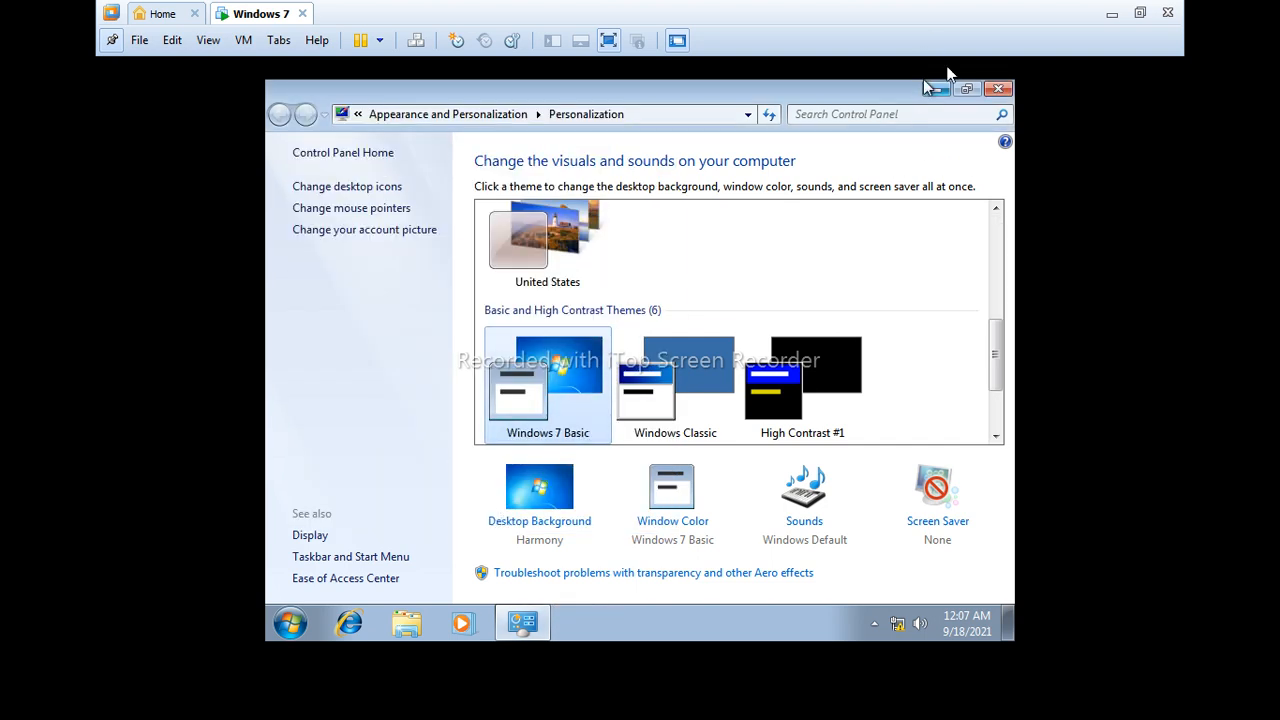
pyautogui.click(1001, 91)
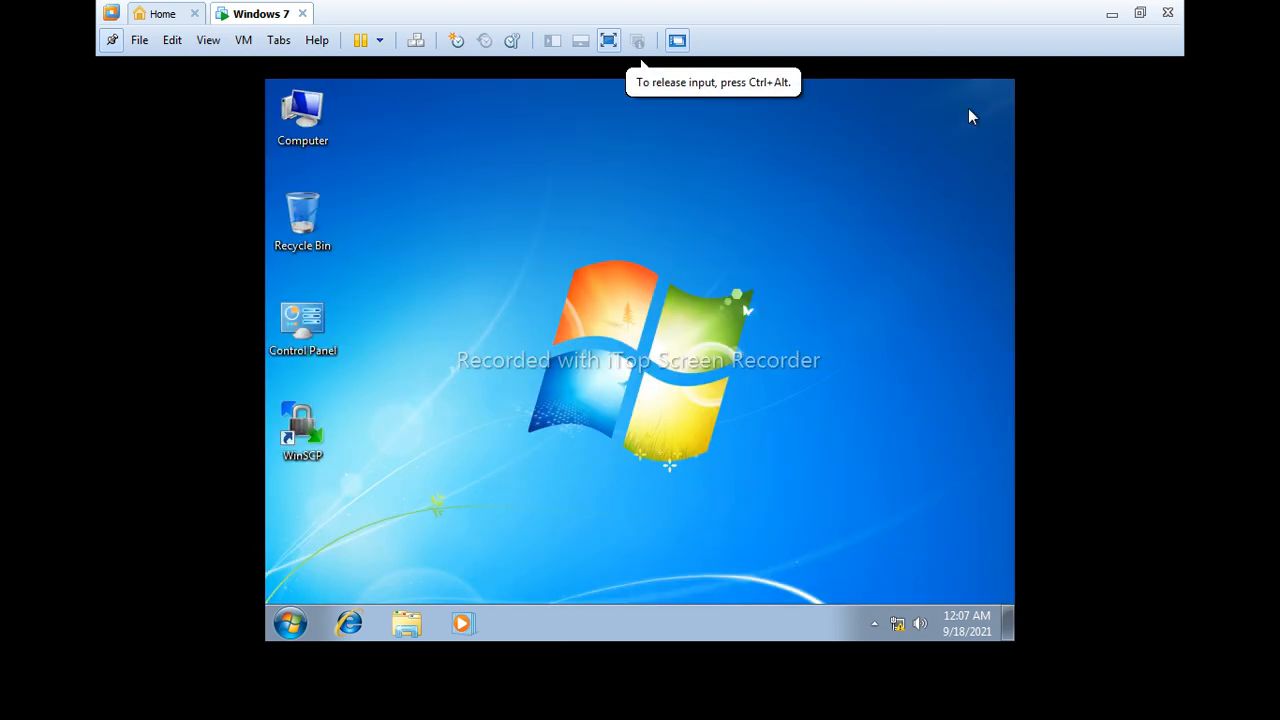
# - Open Computer Management from Computer, list Local Users and Groups > Users, and select Administrator
pyautogui.rightClick(313, 145)
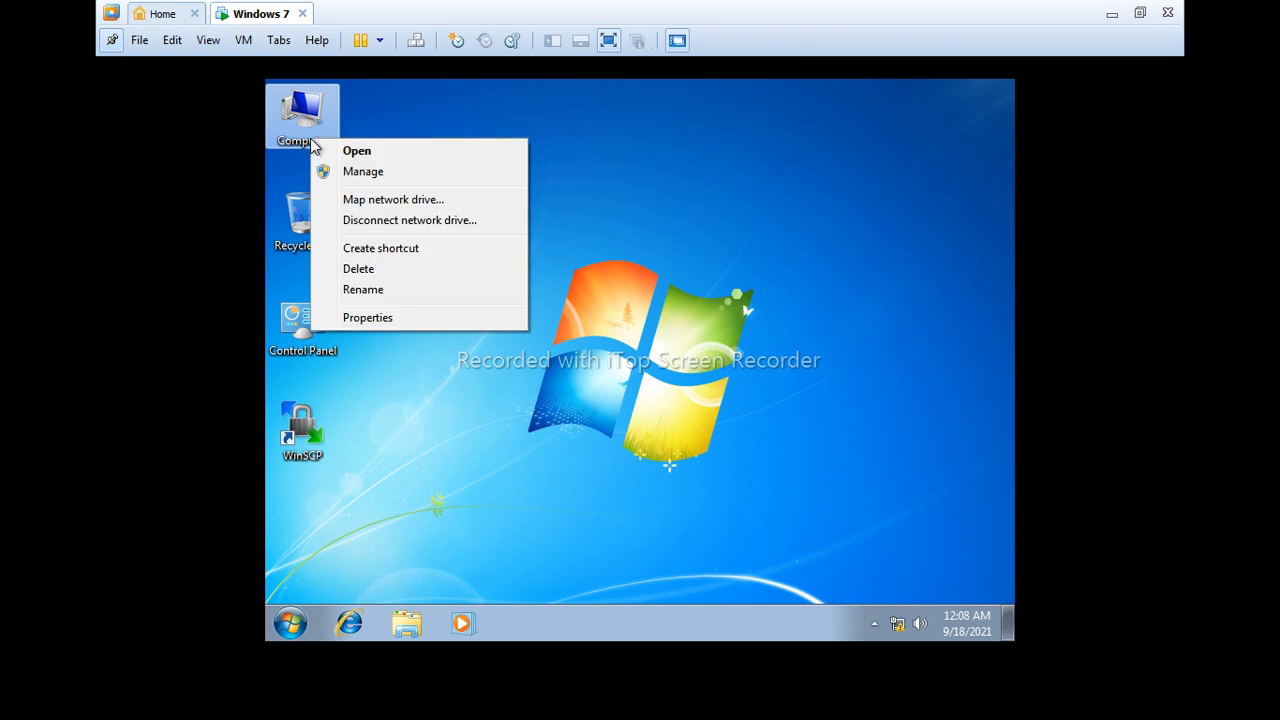
pyautogui.click(388, 174)
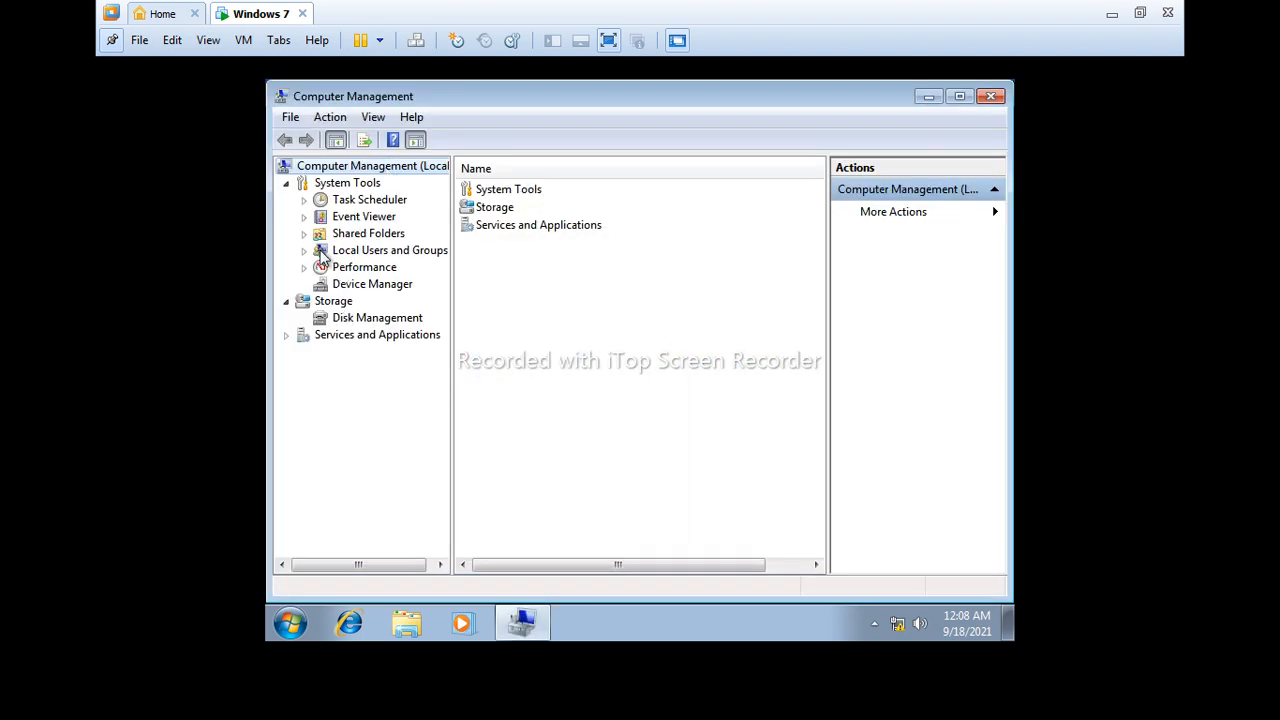
pyautogui.click(305, 251)
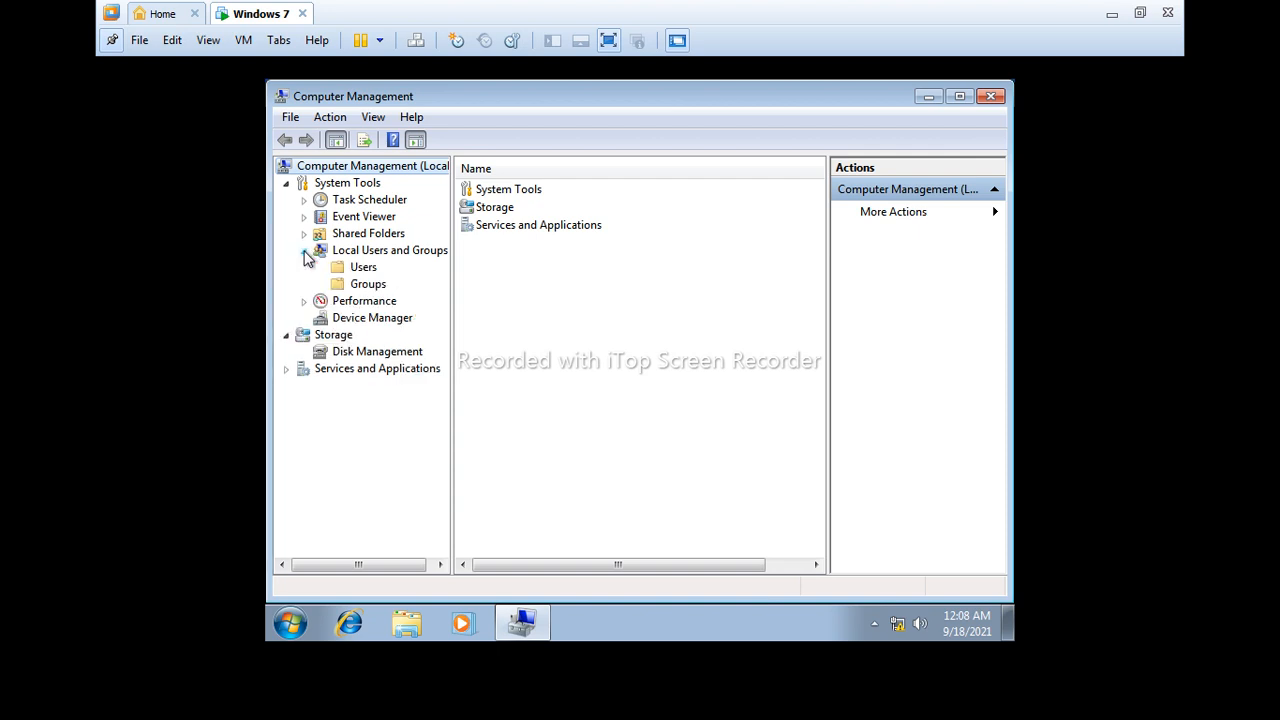
pyautogui.click(363, 267)
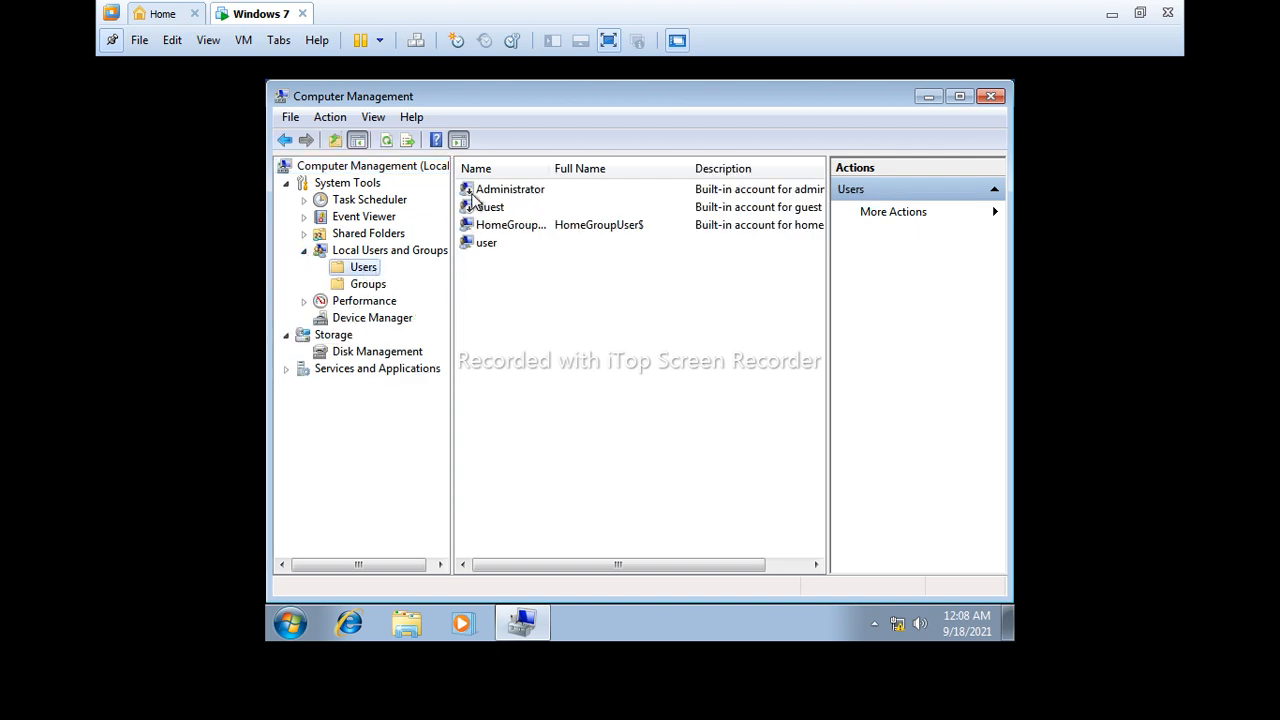
pyautogui.click(523, 192)
# - Clear 'Account is disabled' for Administrator, then start Set Password for it
pyautogui.rightClick(524, 193)
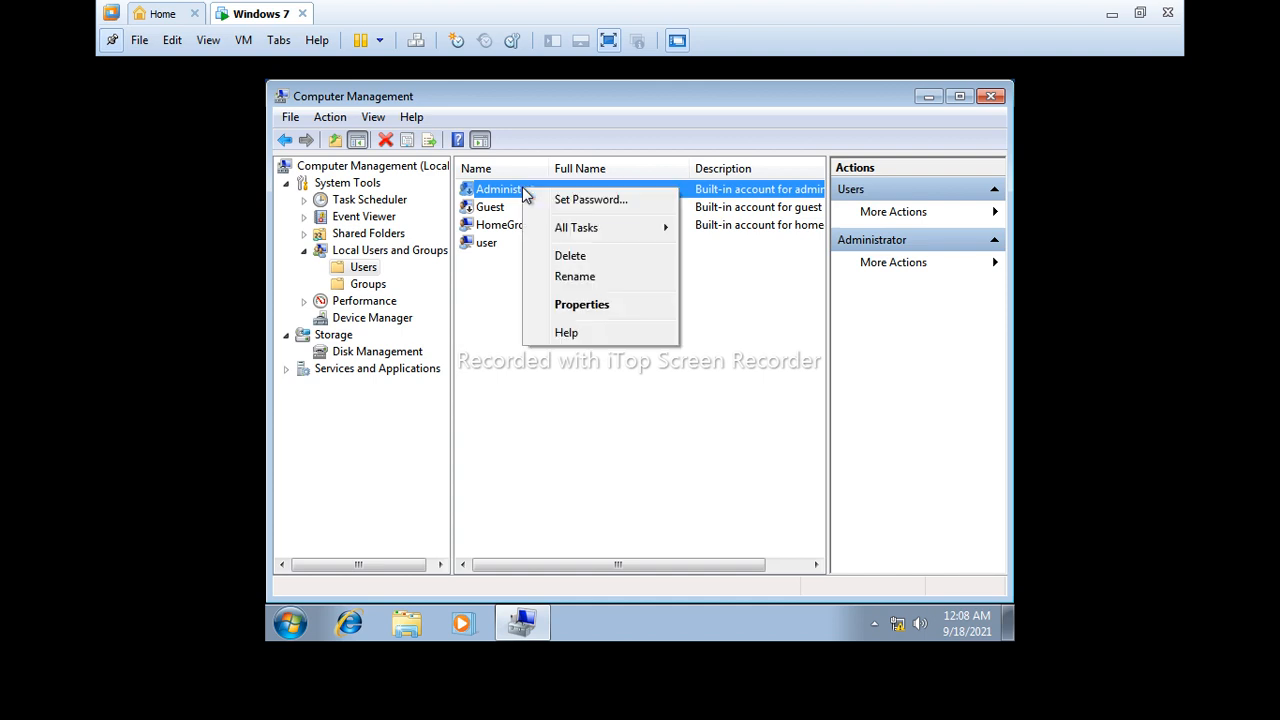
pyautogui.click(556, 304)
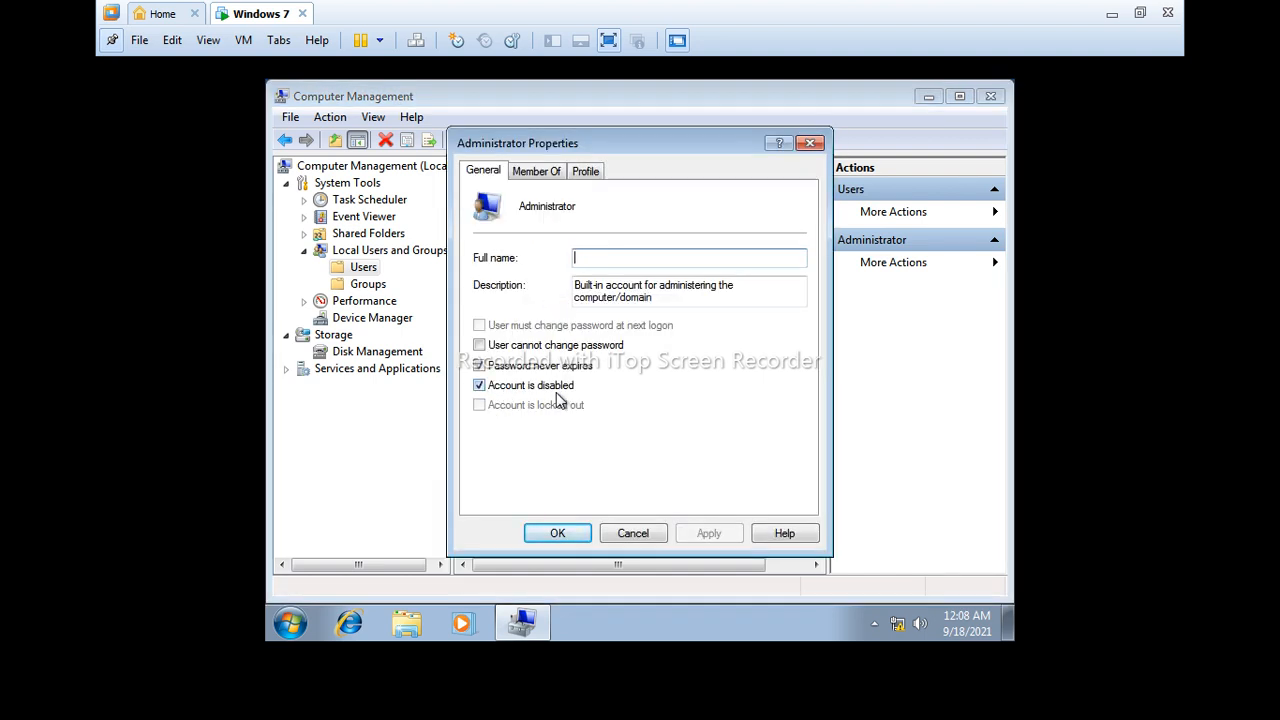
pyautogui.click(479, 390)
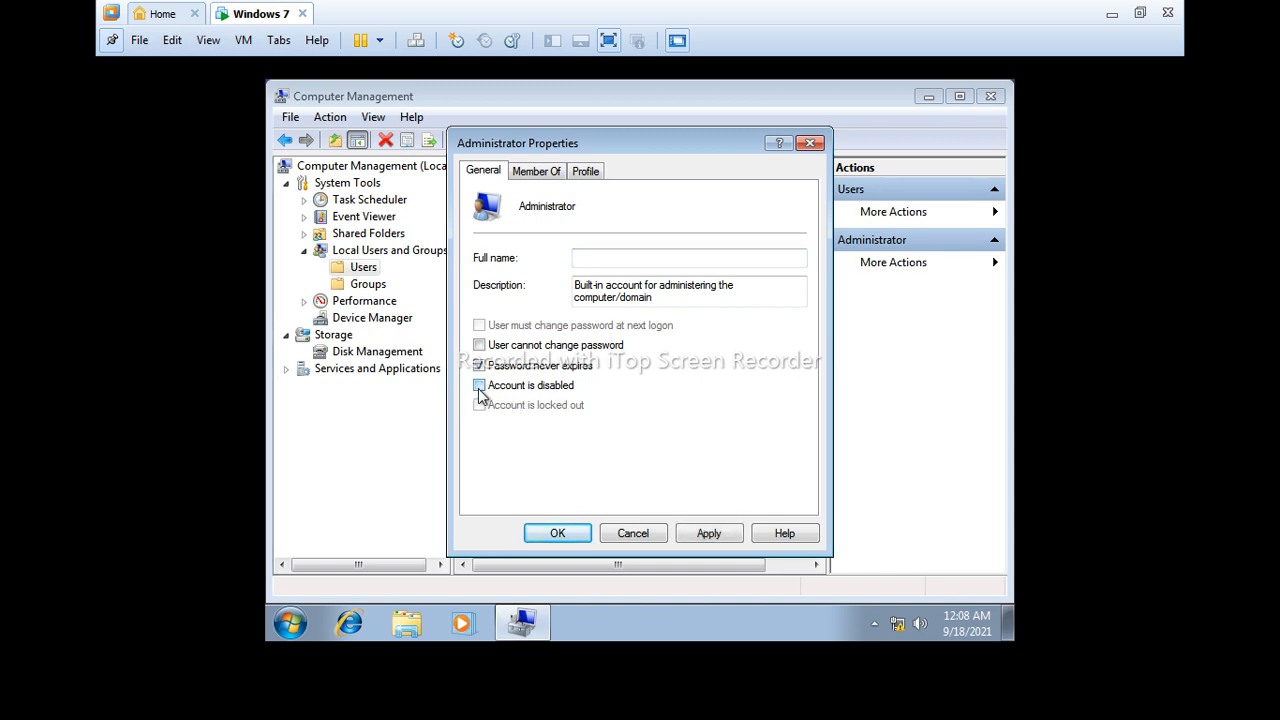
pyautogui.click(706, 535)
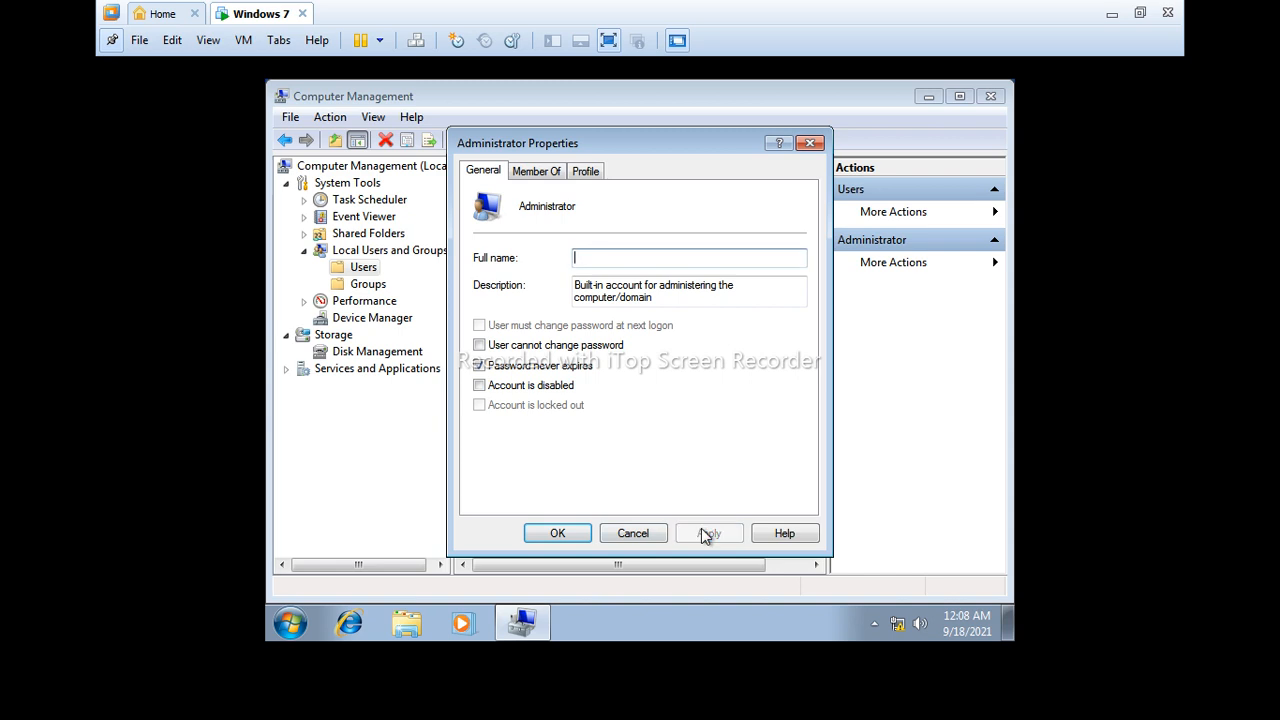
pyautogui.click(557, 533)
pyautogui.rightClick(521, 199)
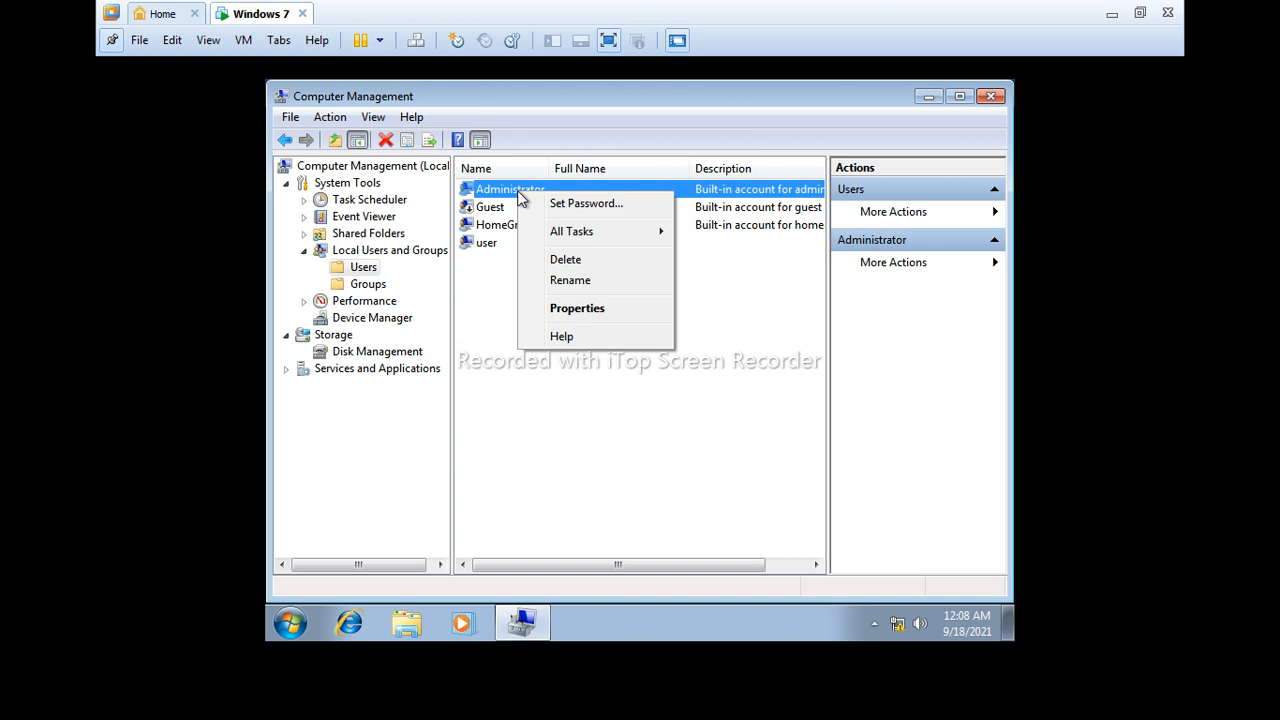
pyautogui.click(579, 203)
# - Enter and confirm a new Administrator password, accepting the warning and confirmation boxes
pyautogui.click(545, 446)
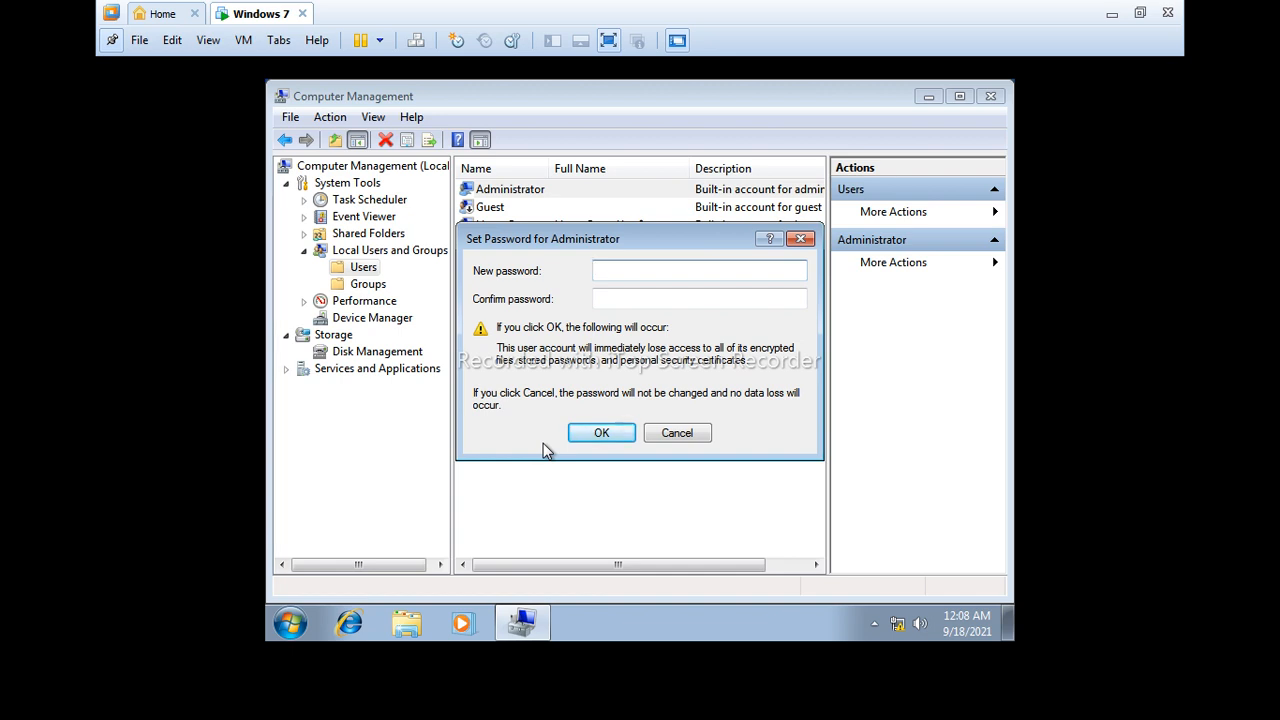
pyautogui.write('12')
pyautogui.press('Tab')
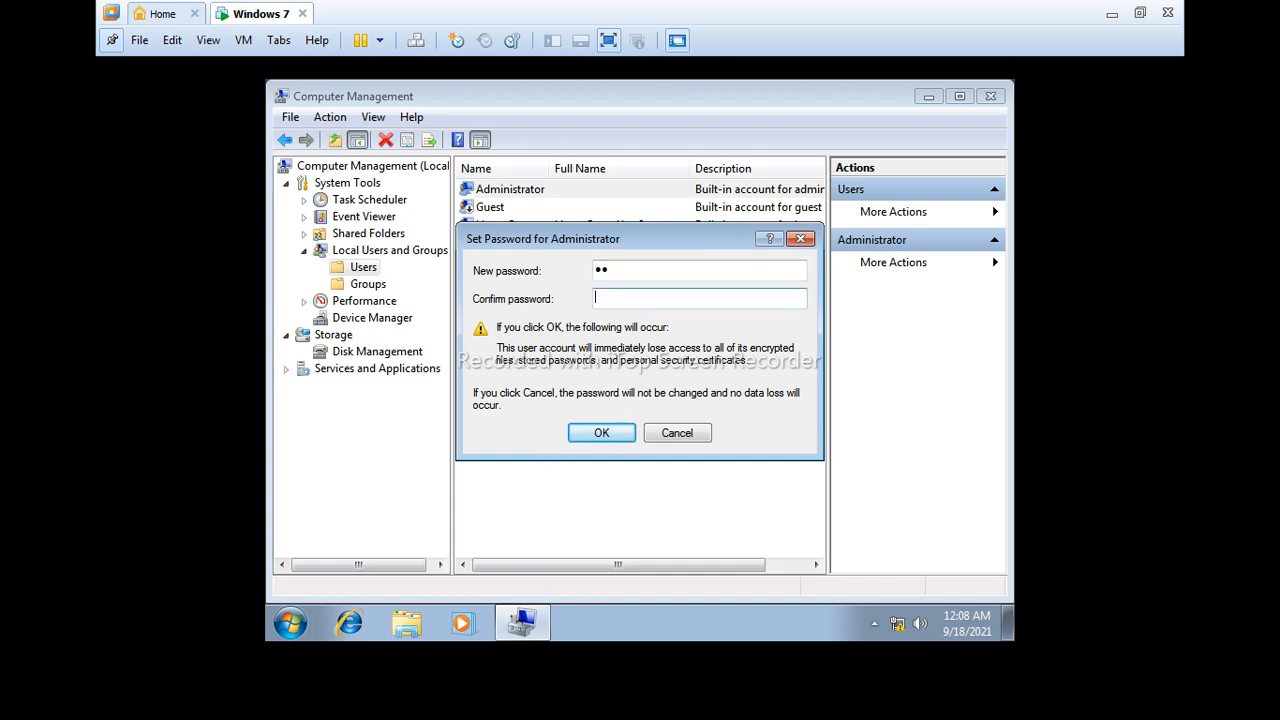
pyautogui.write('12')
pyautogui.click(586, 434)
pyautogui.click(700, 392)
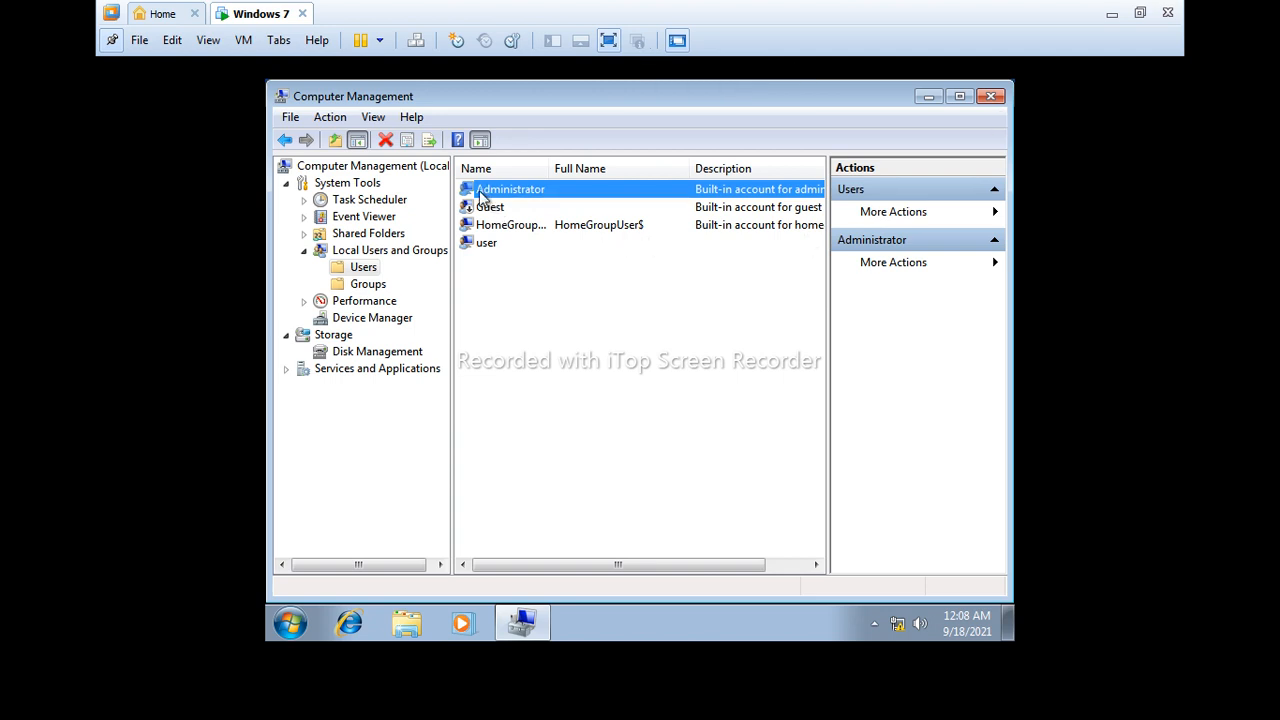
# - Close Computer Management and log off Windows 7 via the Shut Down Windows dialog
pyautogui.click(993, 99)
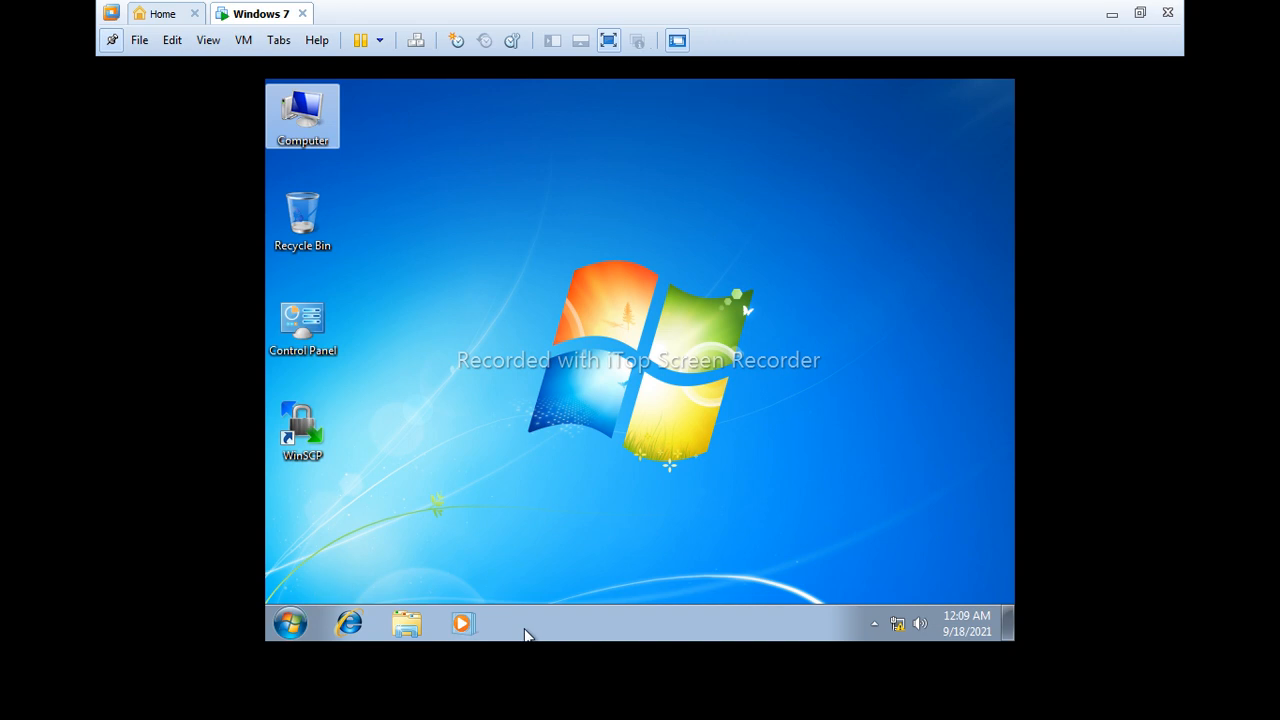
pyautogui.hotkey('alt', 'F4')
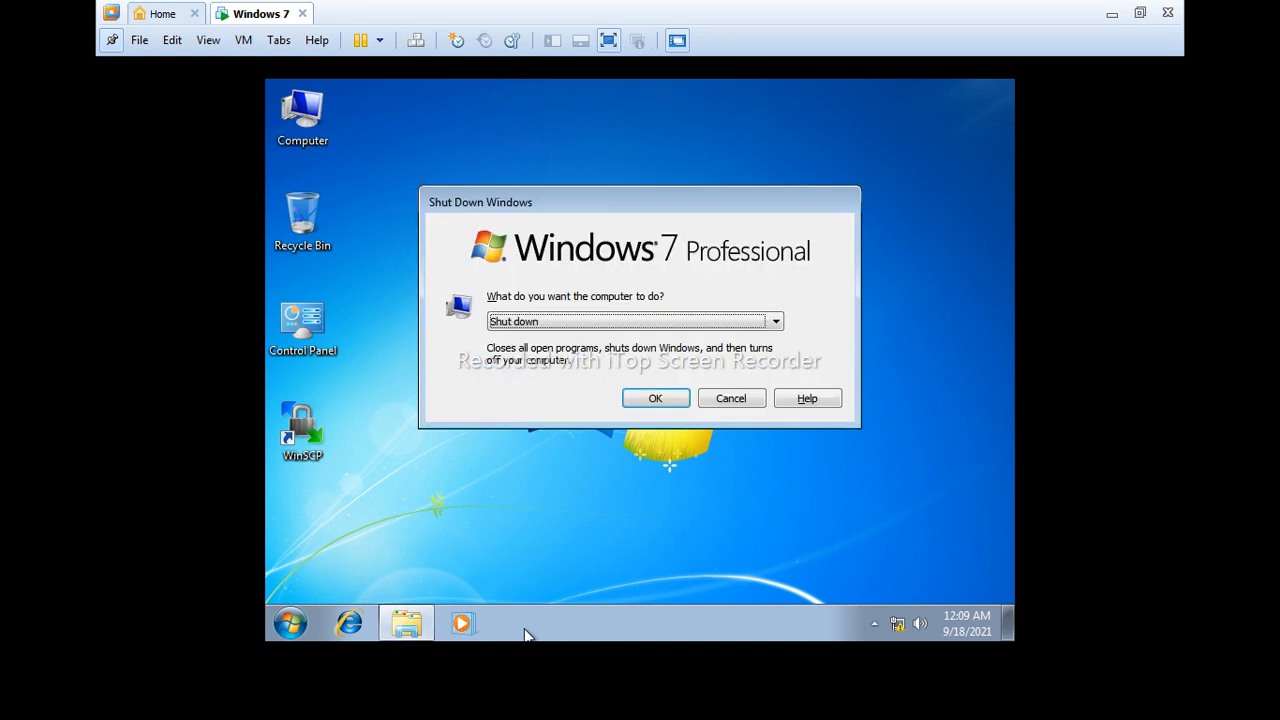
pyautogui.press('l')
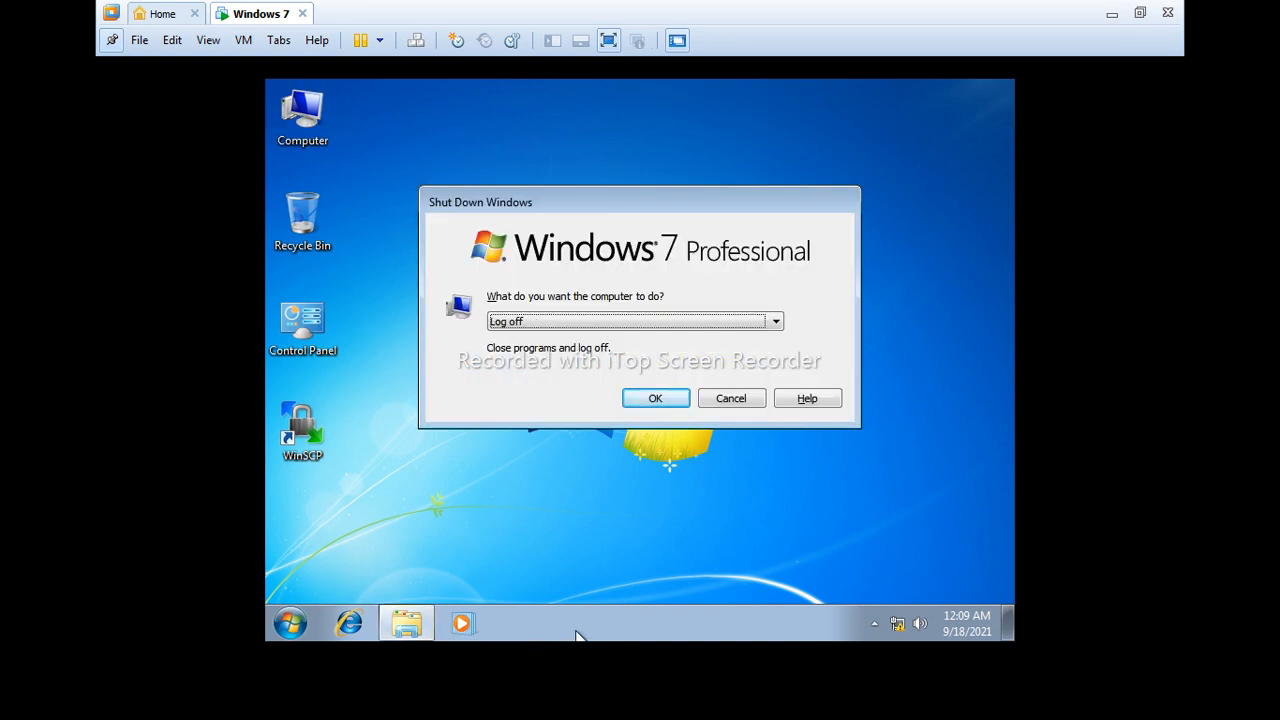
pyautogui.click(645, 393)
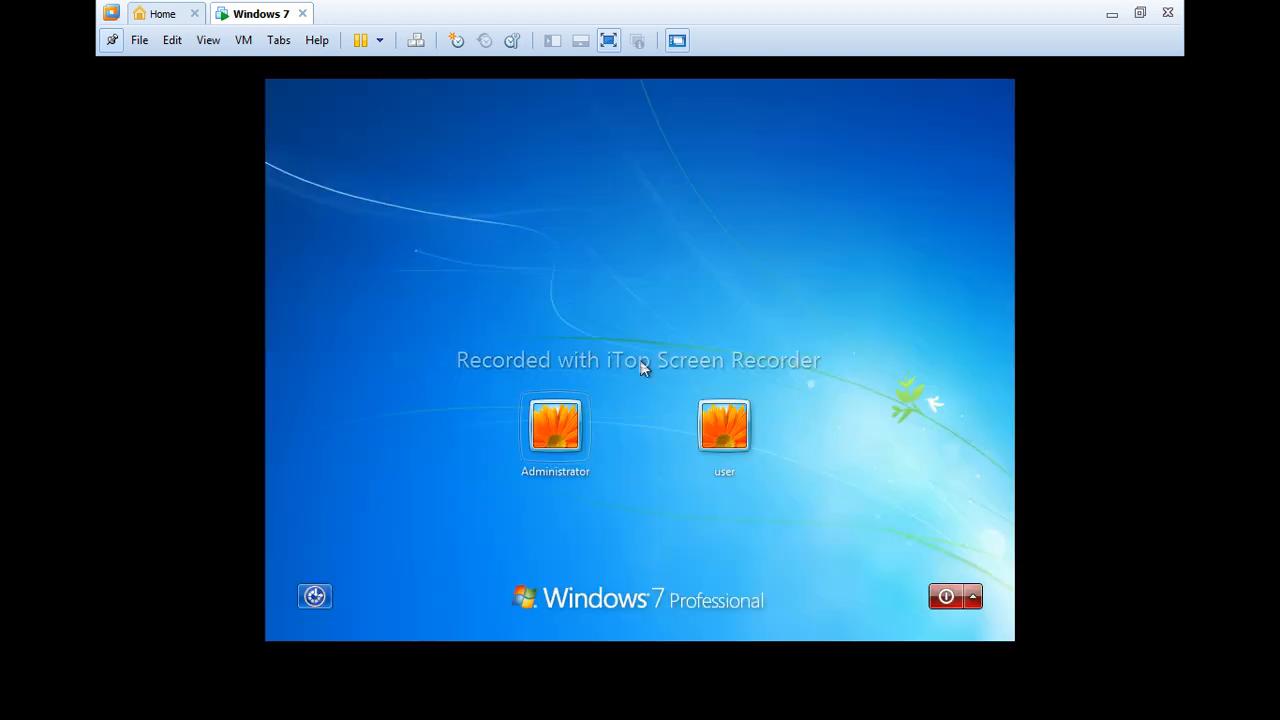
# - Sign in to the Administrator account using its new password
pyautogui.click(566, 440)
pyautogui.write('12')
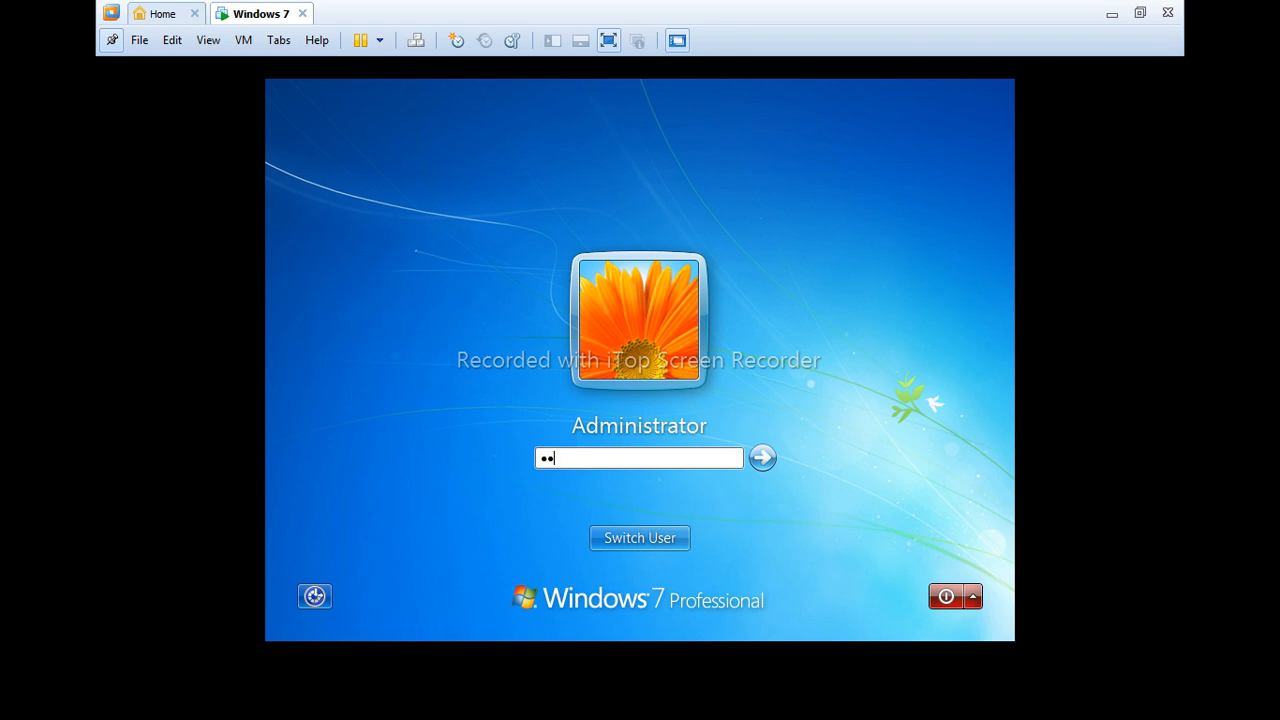
pyautogui.press('Return')
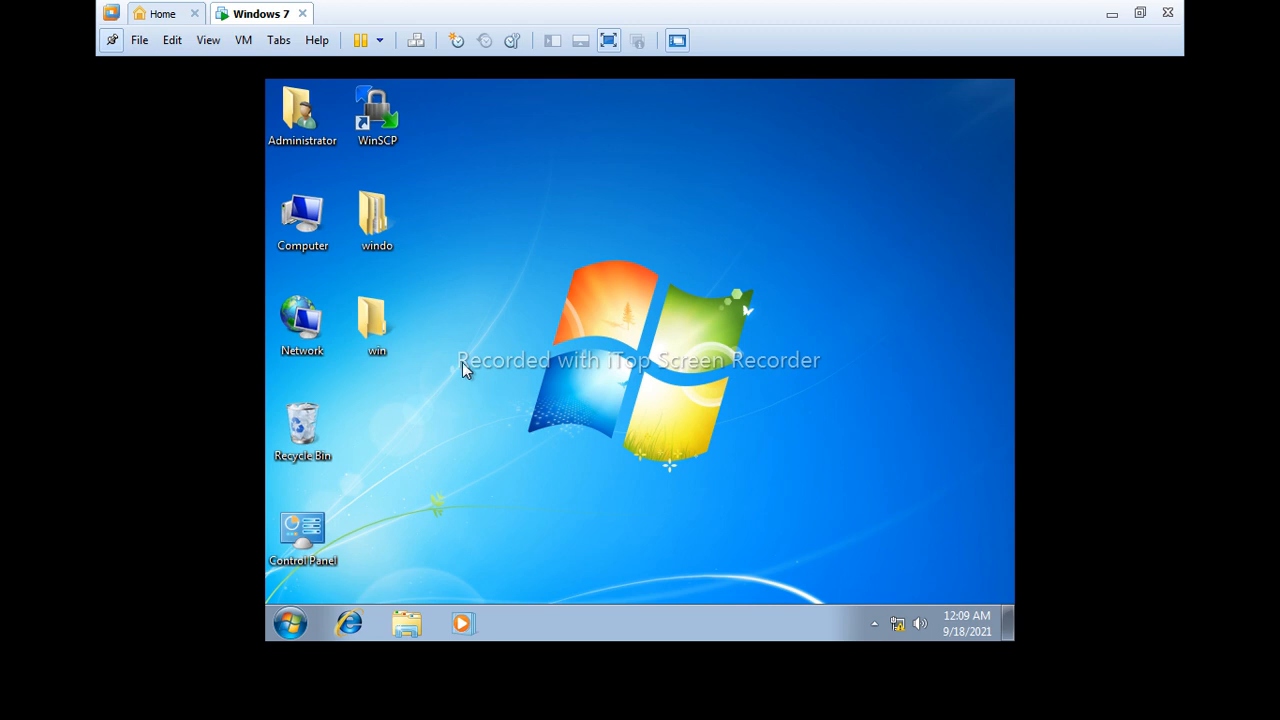
pyautogui.rightClick(318, 214)
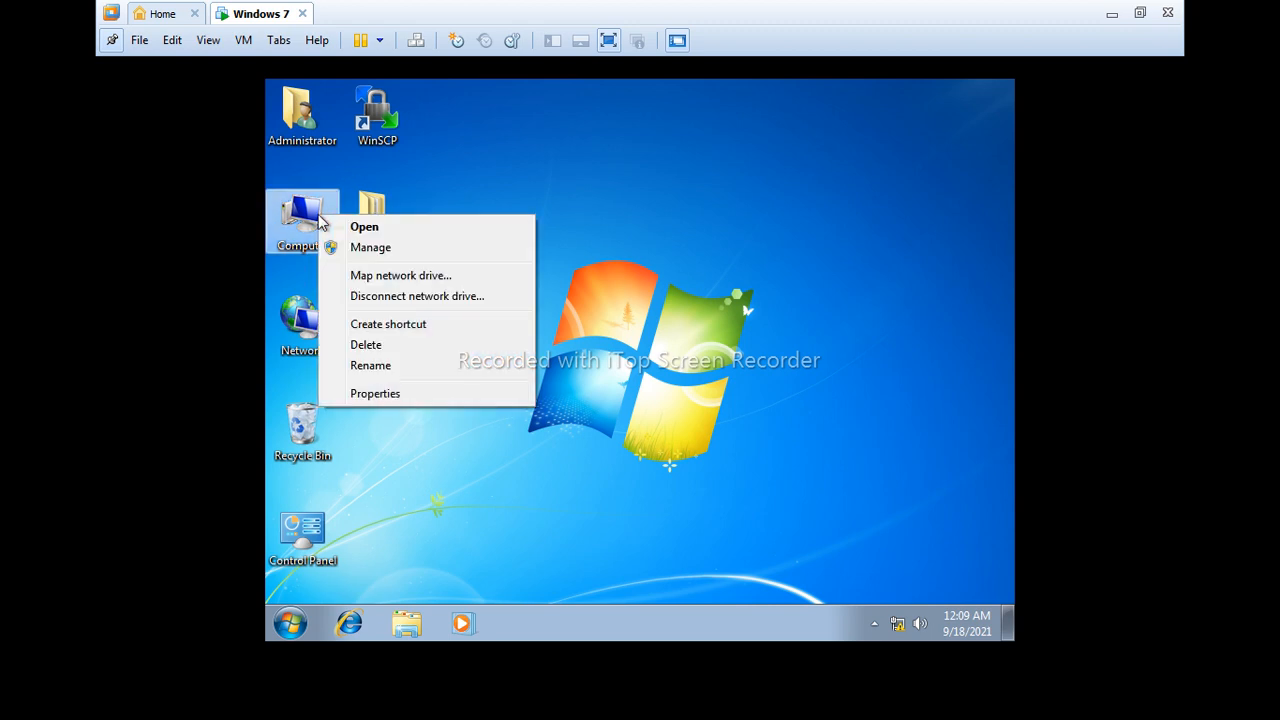
pyautogui.click(378, 393)
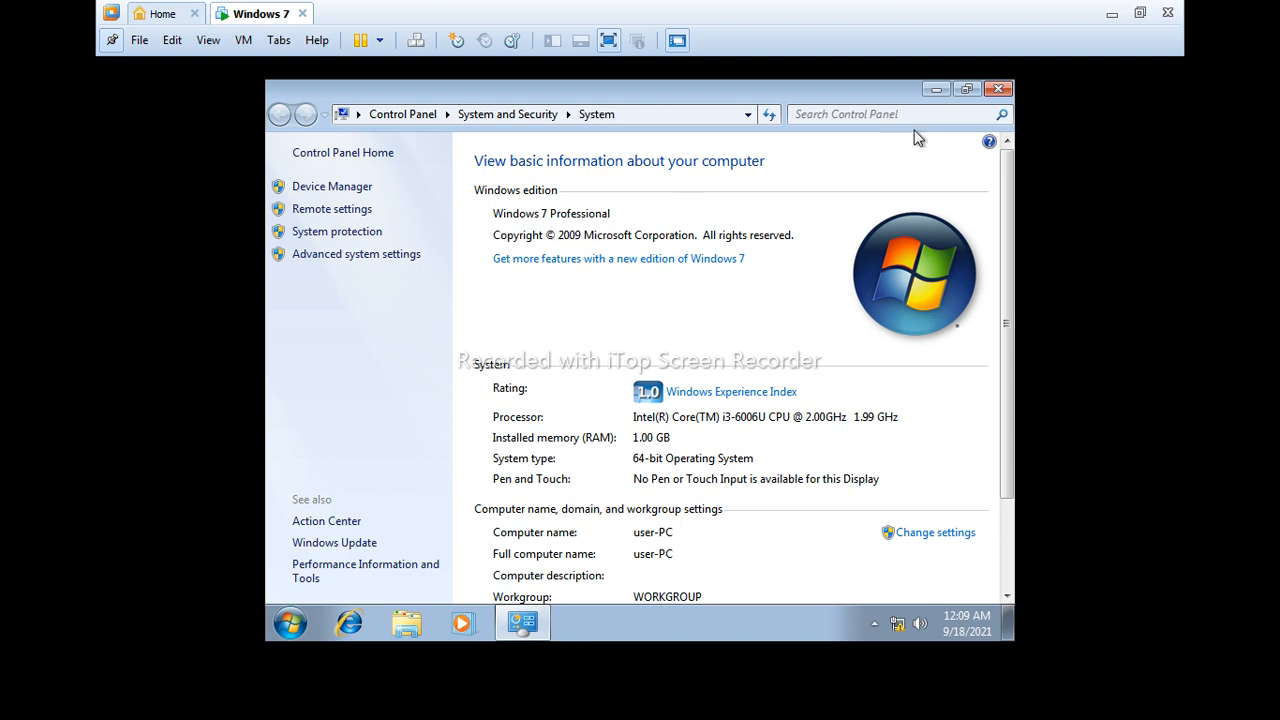
pyautogui.click(996, 89)
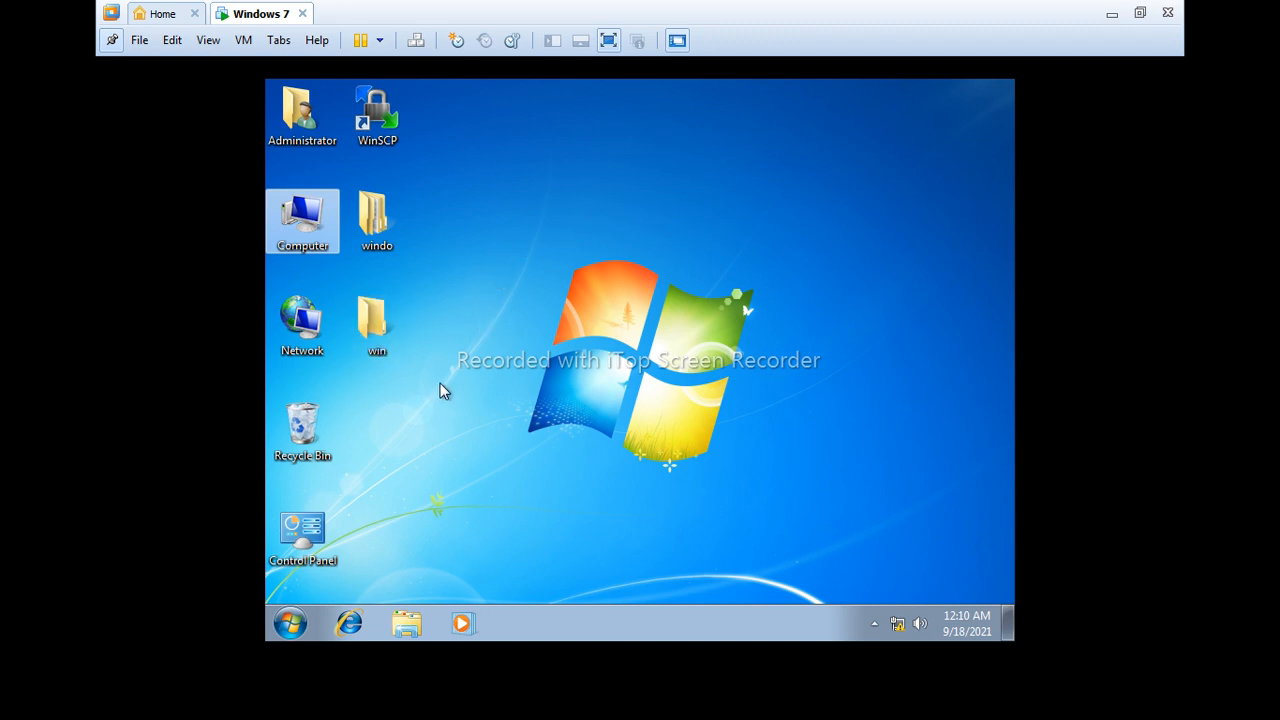
# - Open Computer Management from the Computer icon and list Local Users and Groups > Users
pyautogui.rightClick(305, 232)
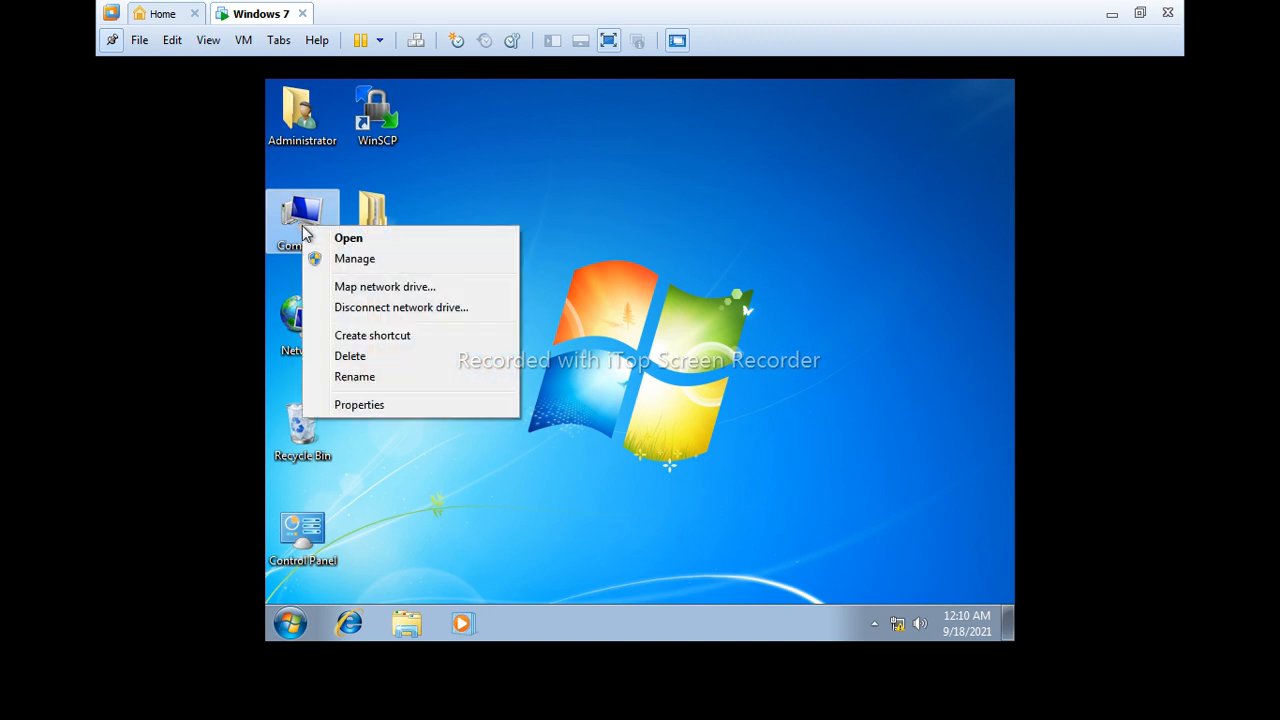
pyautogui.click(354, 259)
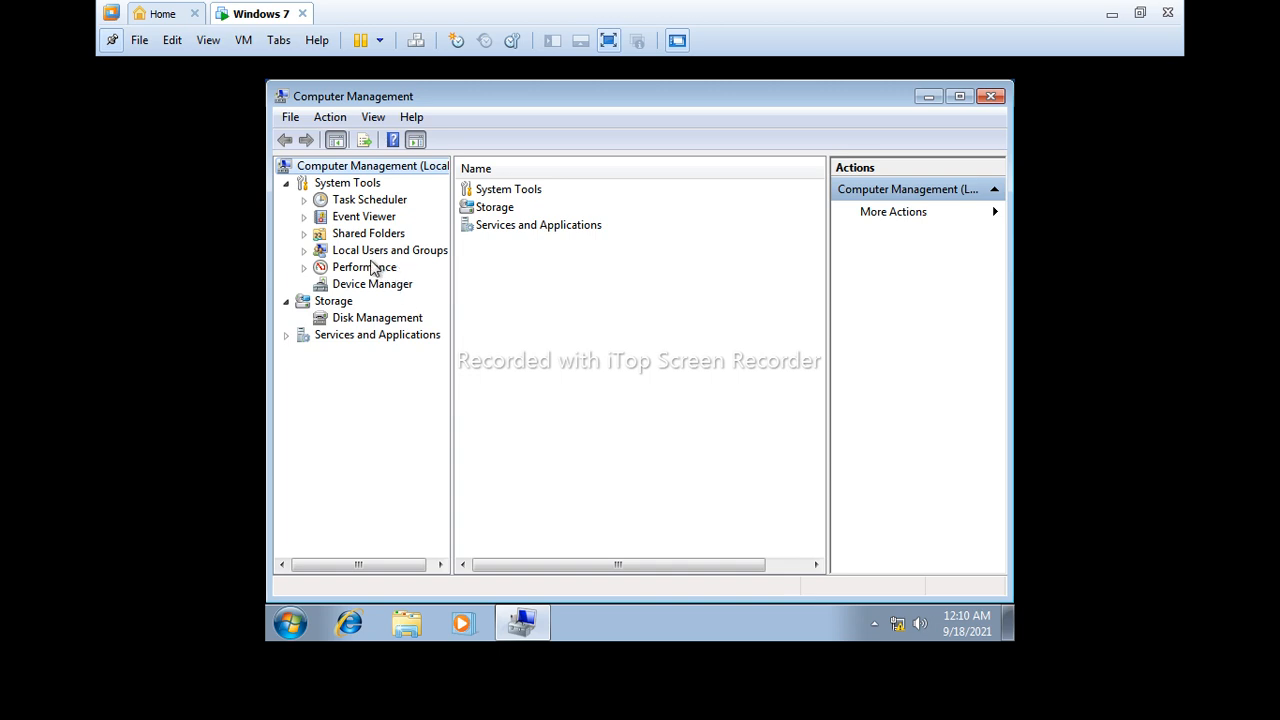
pyautogui.click(304, 251)
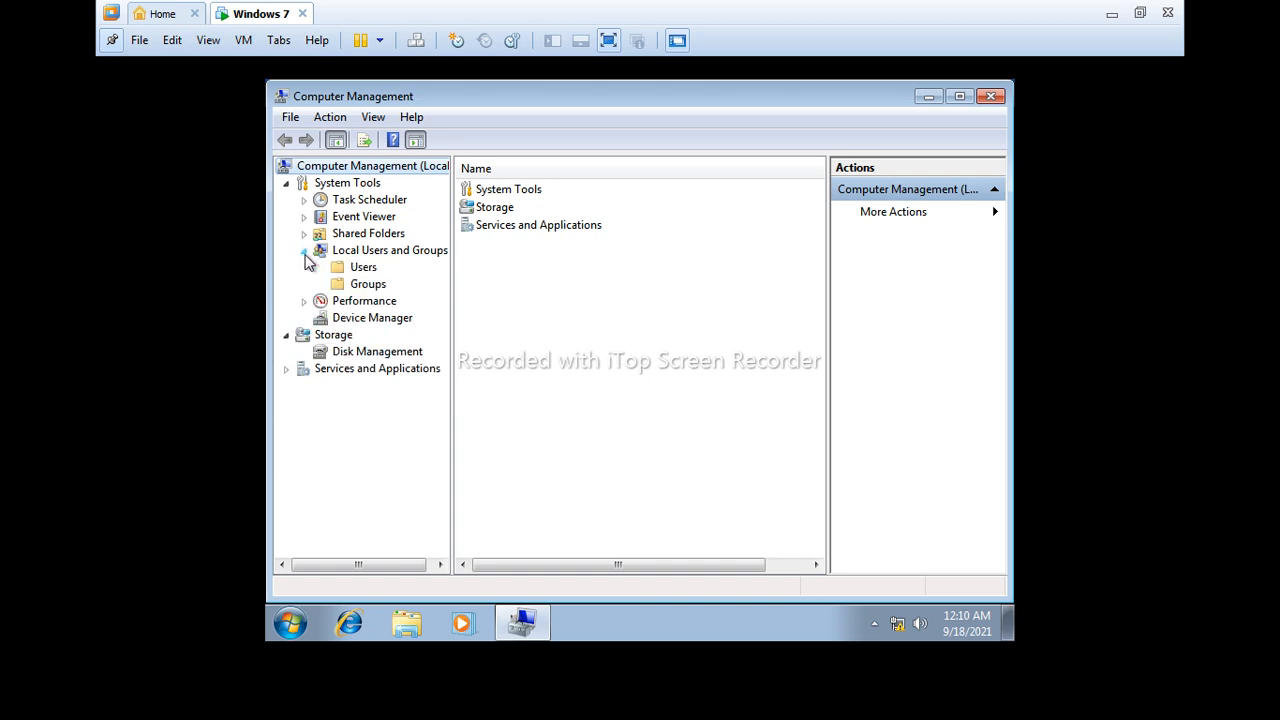
pyautogui.click(366, 268)
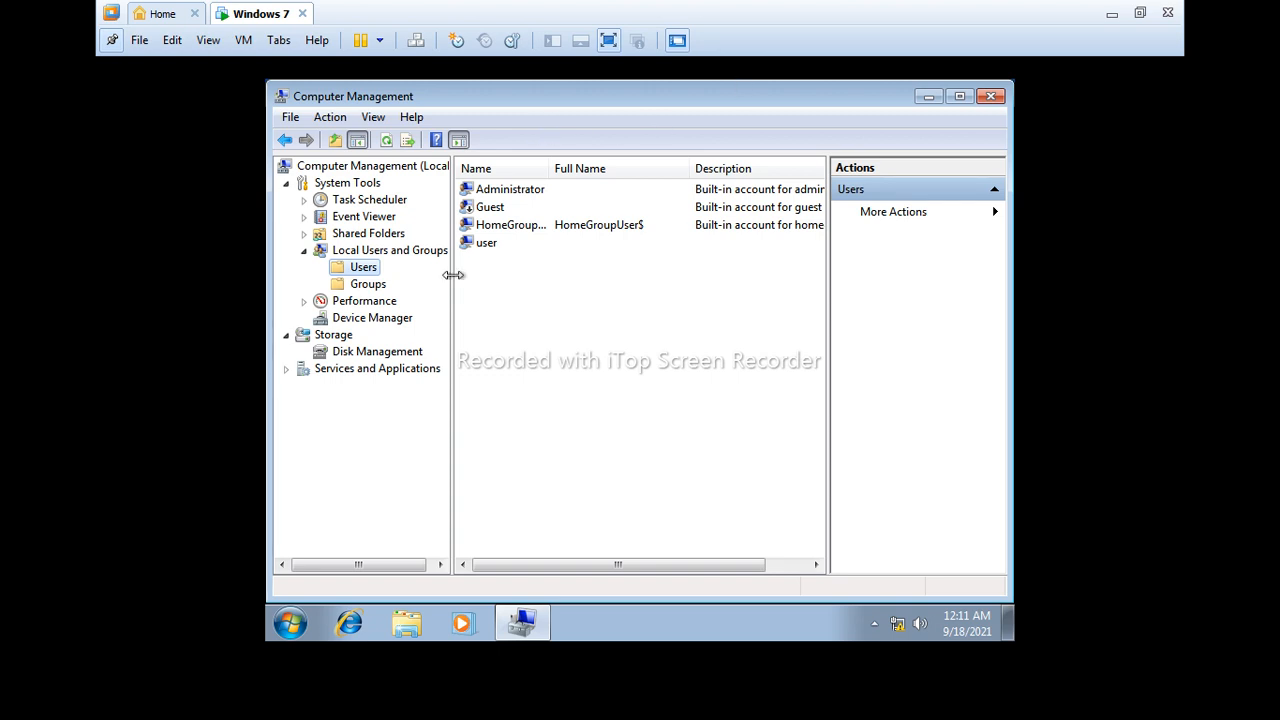
# - Tick 'Account is disabled' in Administrator's properties, apply, and close Computer Management
pyautogui.rightClick(495, 195)
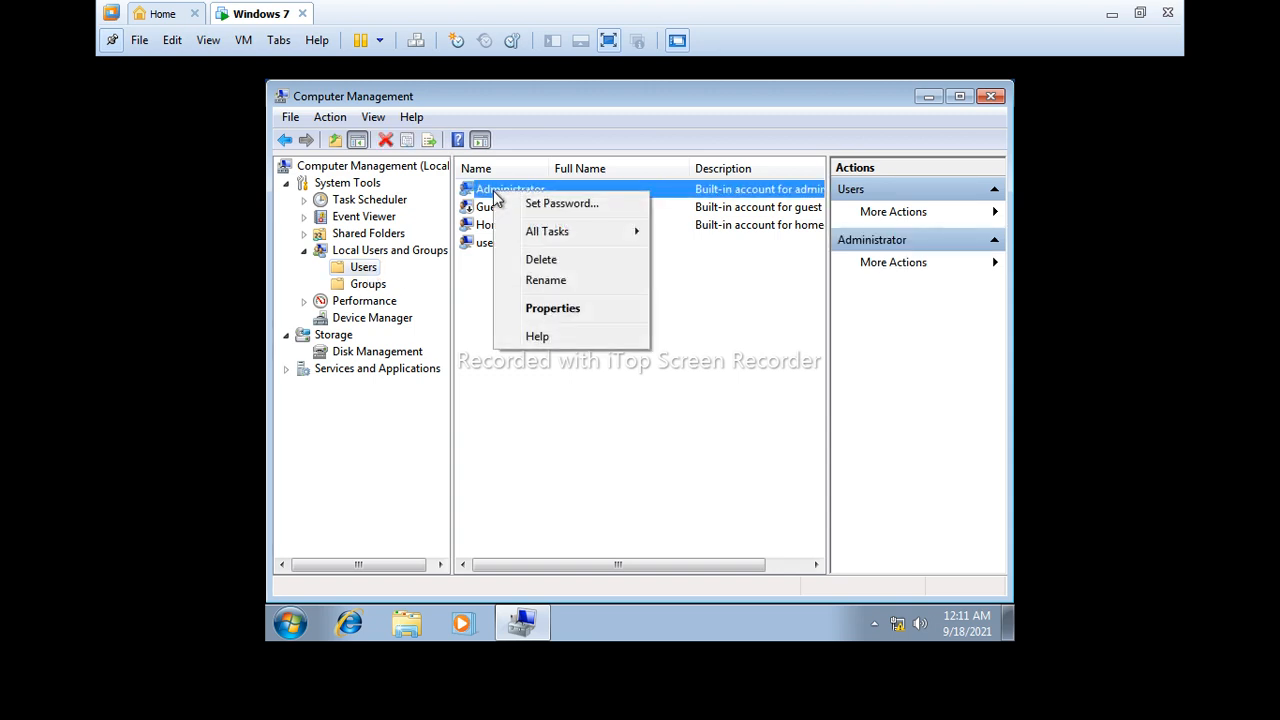
pyautogui.click(583, 307)
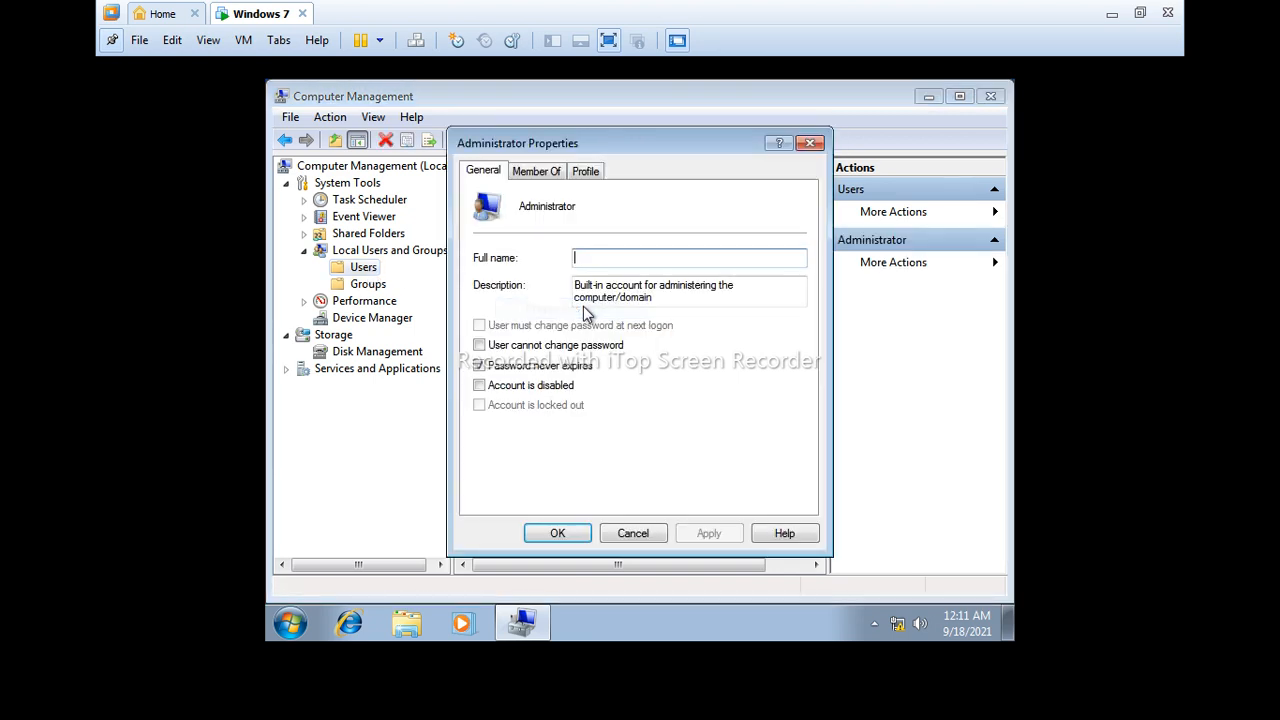
pyautogui.click(480, 387)
pyautogui.click(709, 533)
pyautogui.click(560, 533)
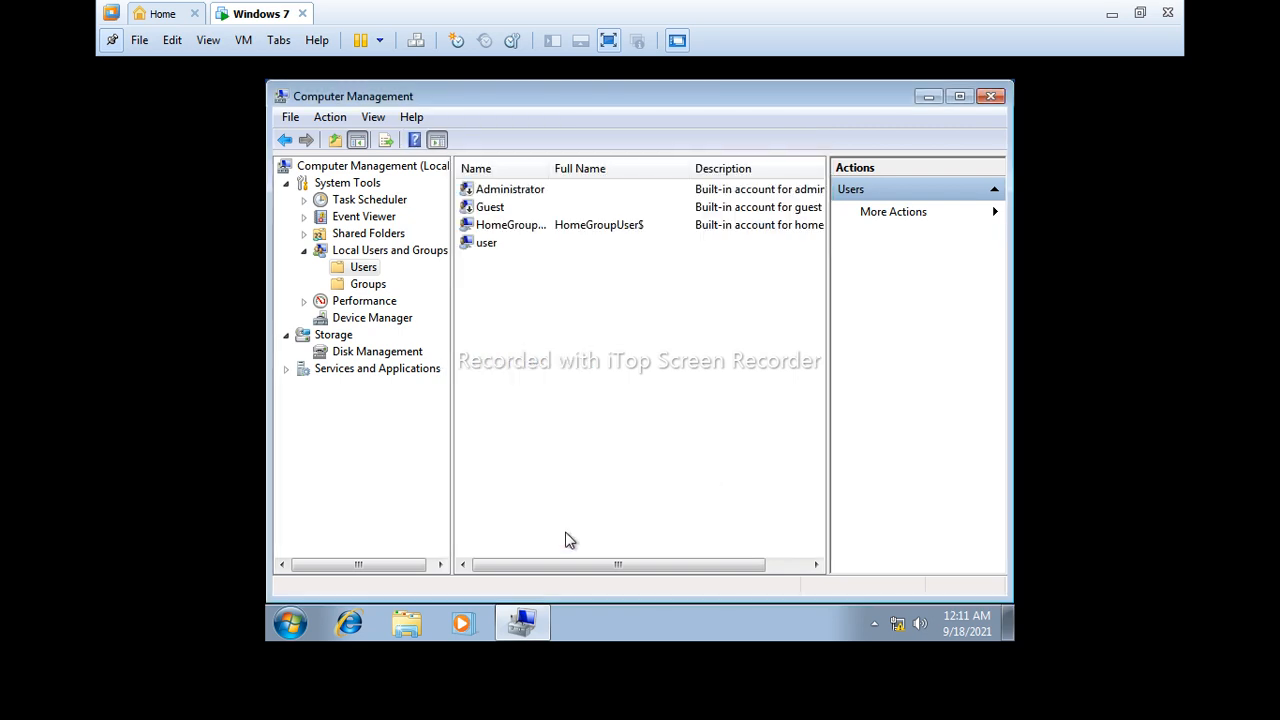
pyautogui.click(990, 97)
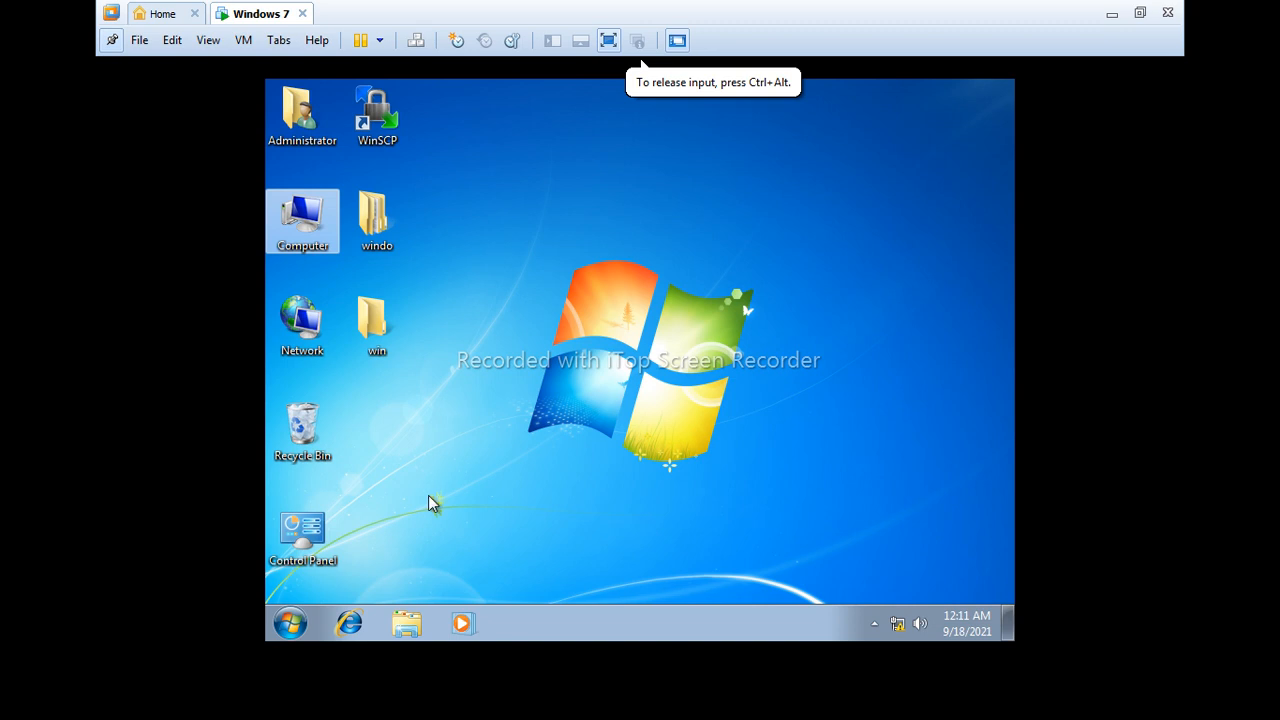
# - Log off the Administrator session and sign back in to the user account
pyautogui.hotkey('alt', 'F4')
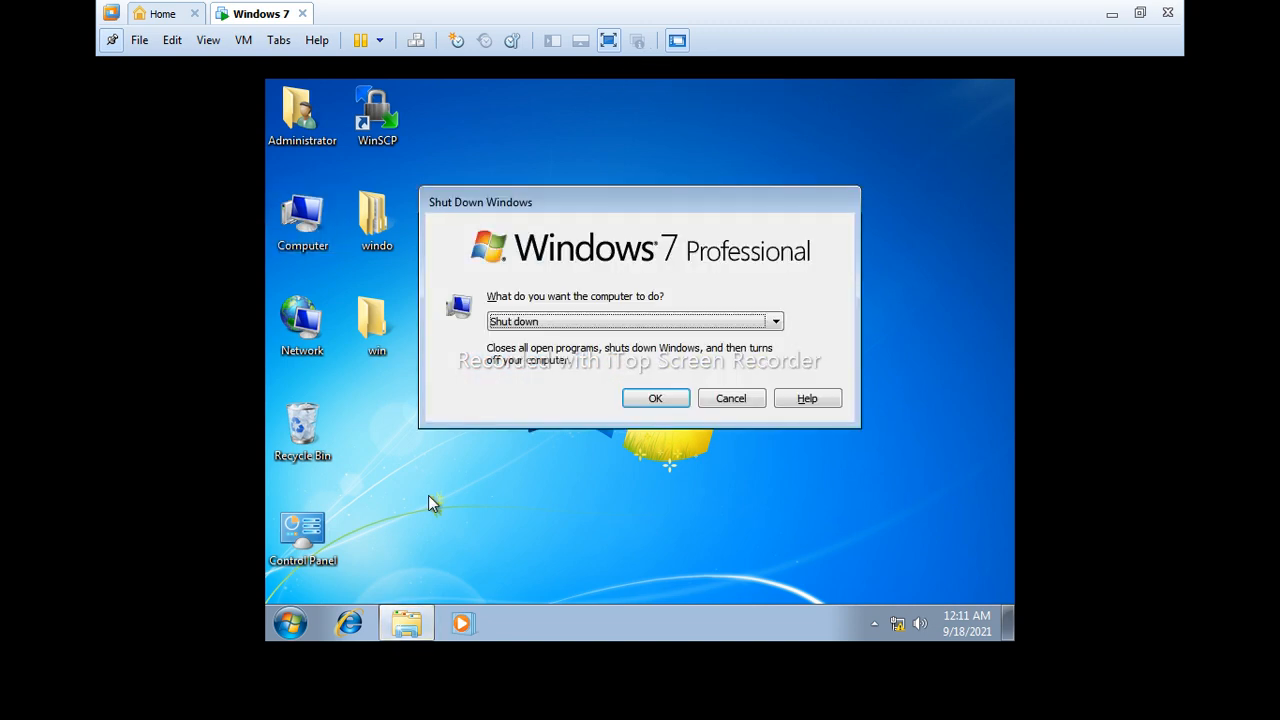
pyautogui.press('l')
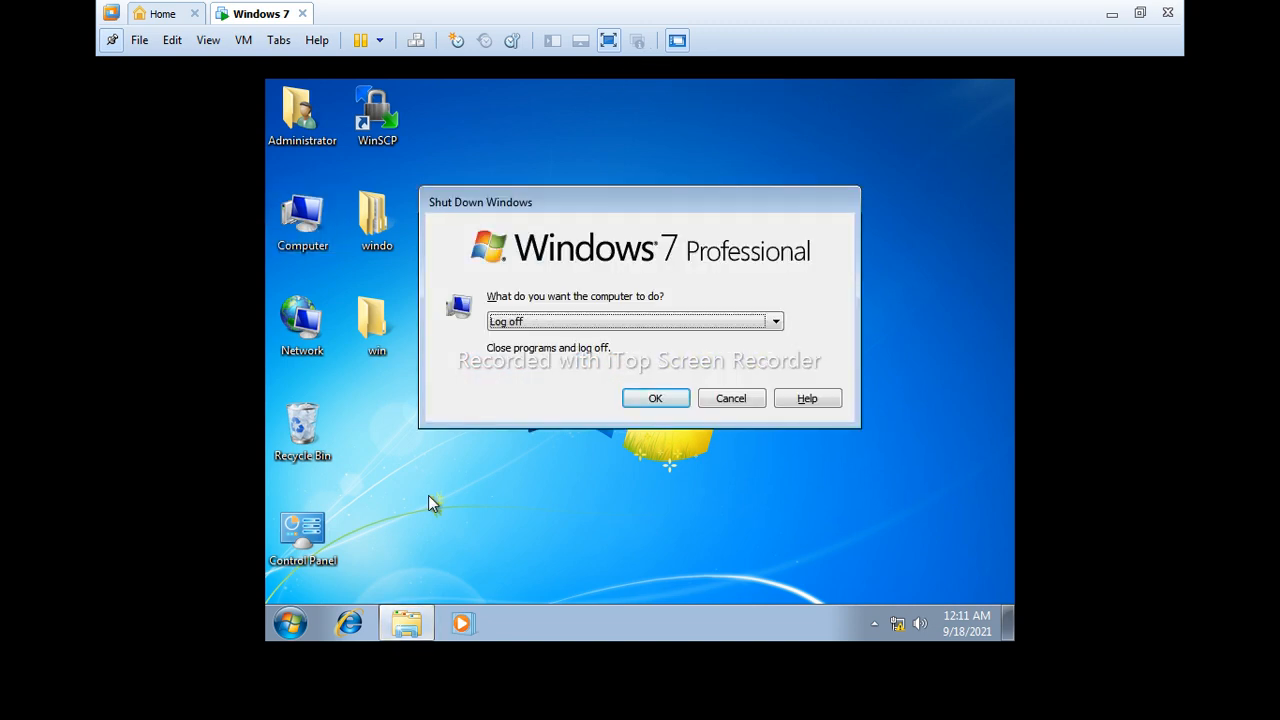
pyautogui.click(653, 399)
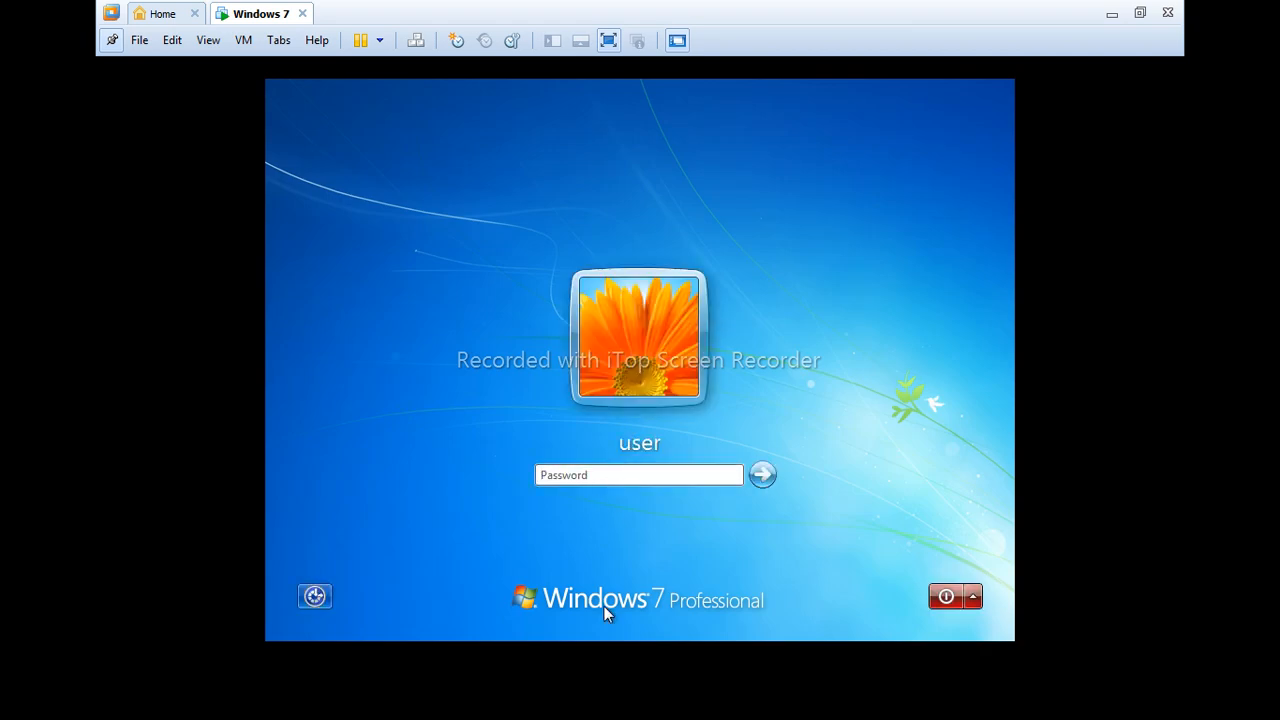
pyautogui.press('Return')
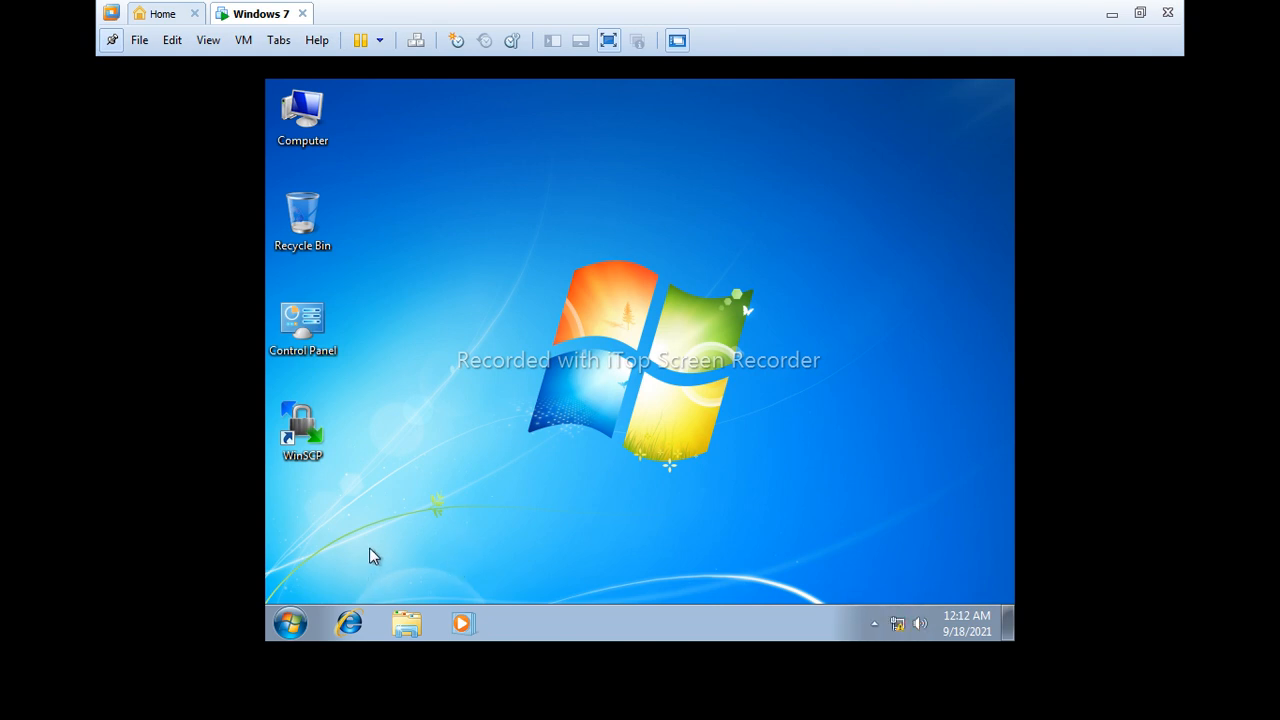
# - Launch cmd from the Run box to get a Command Prompt at C:\Users\user
pyautogui.press('super+r')
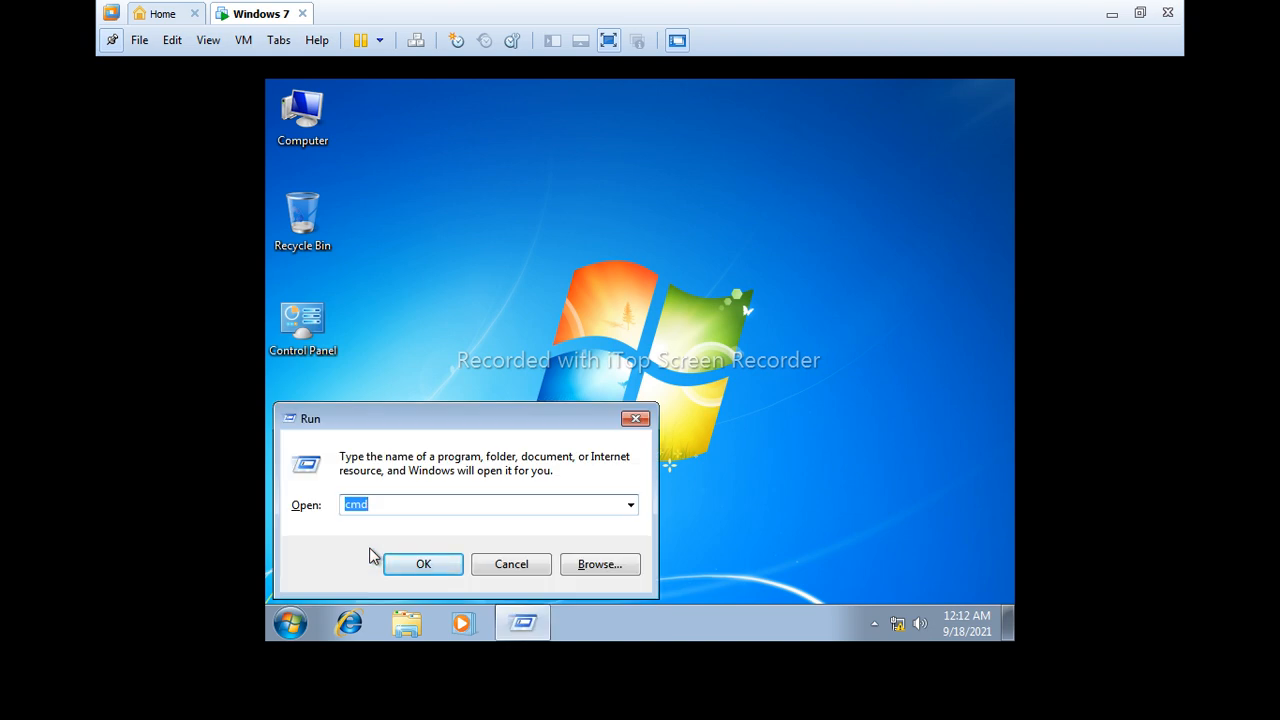
pyautogui.press('Return')
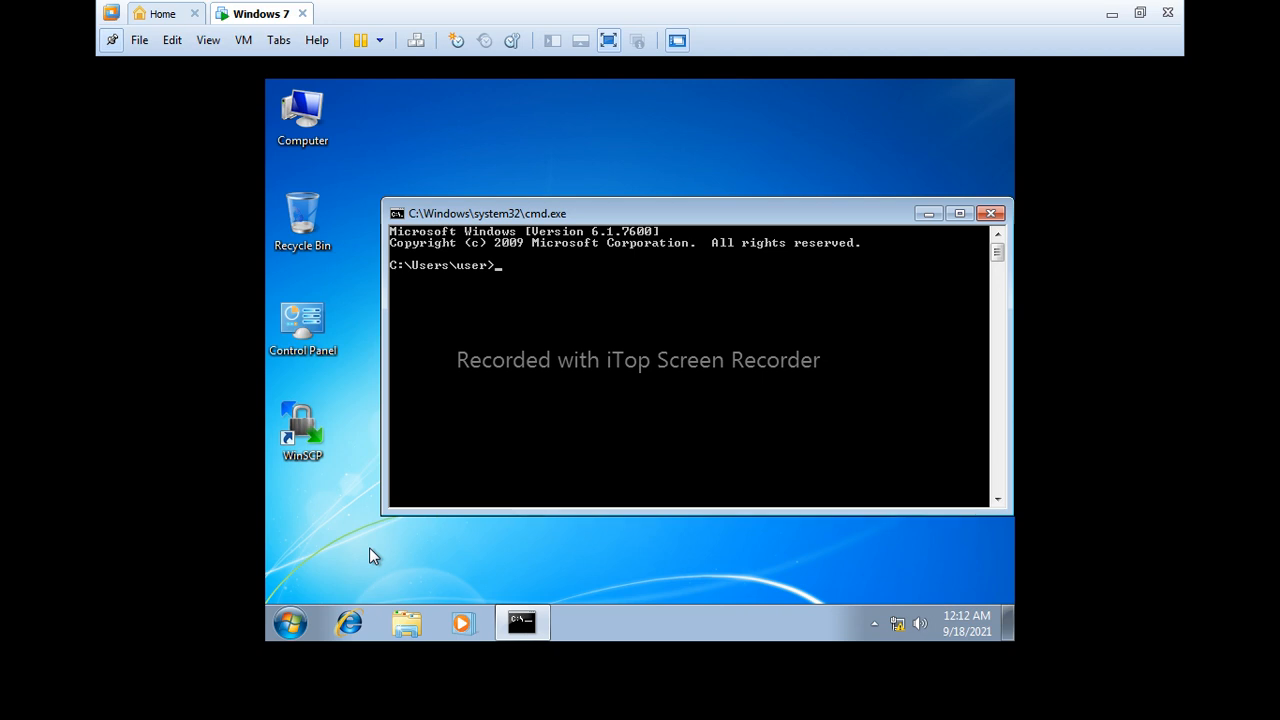
# - Run net user to list Administrator, Guest and user, then begin another net user command
pyautogui.write('net user')
pyautogui.press('Return')
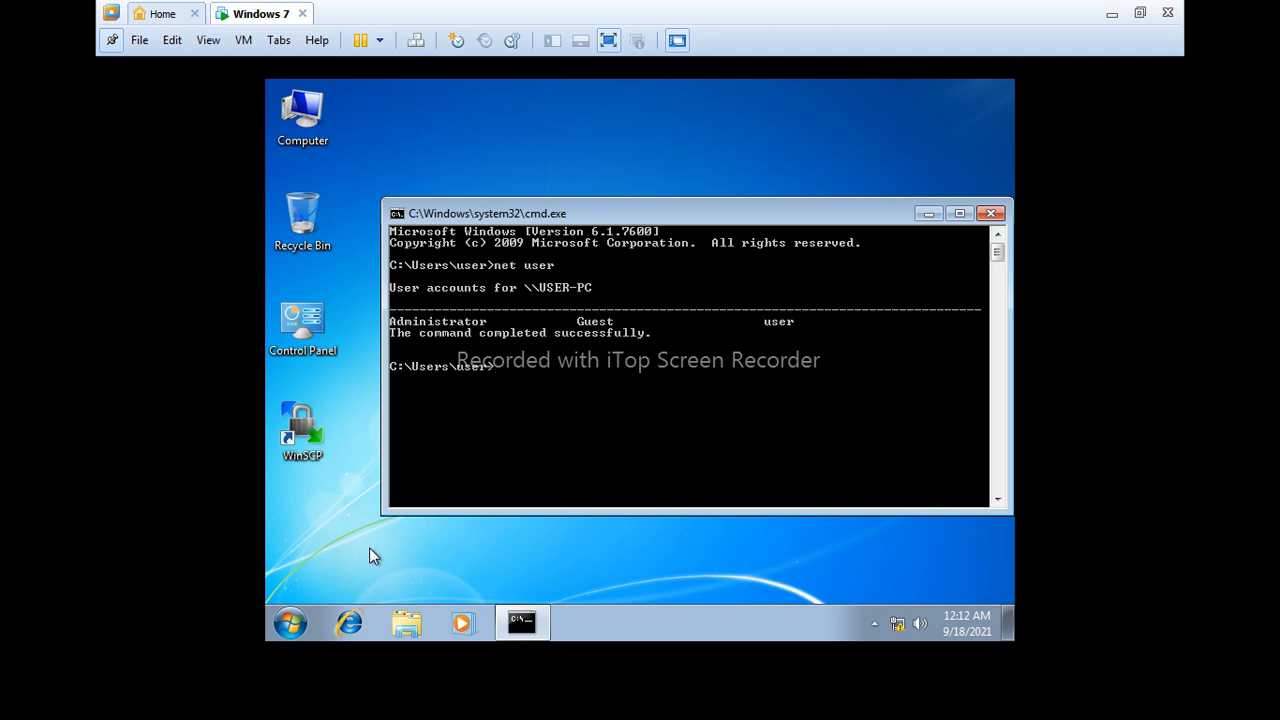
pyautogui.write('net ')
pyautogui.write('user')
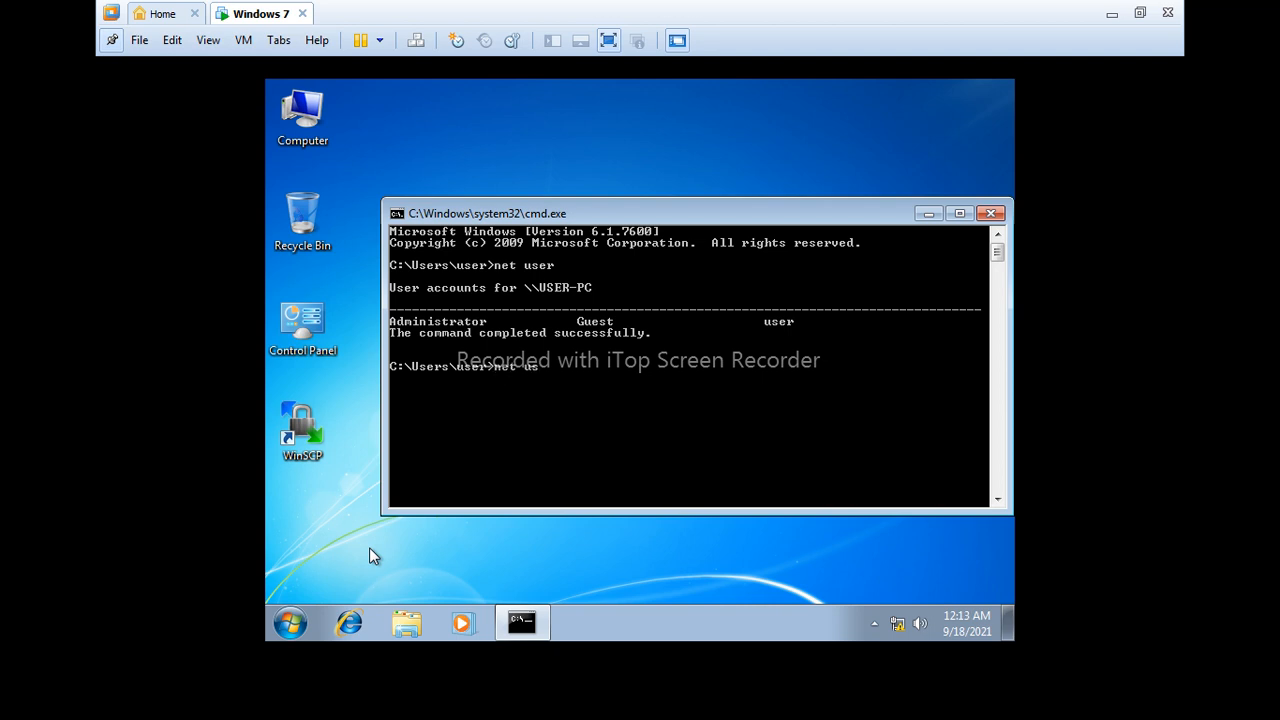
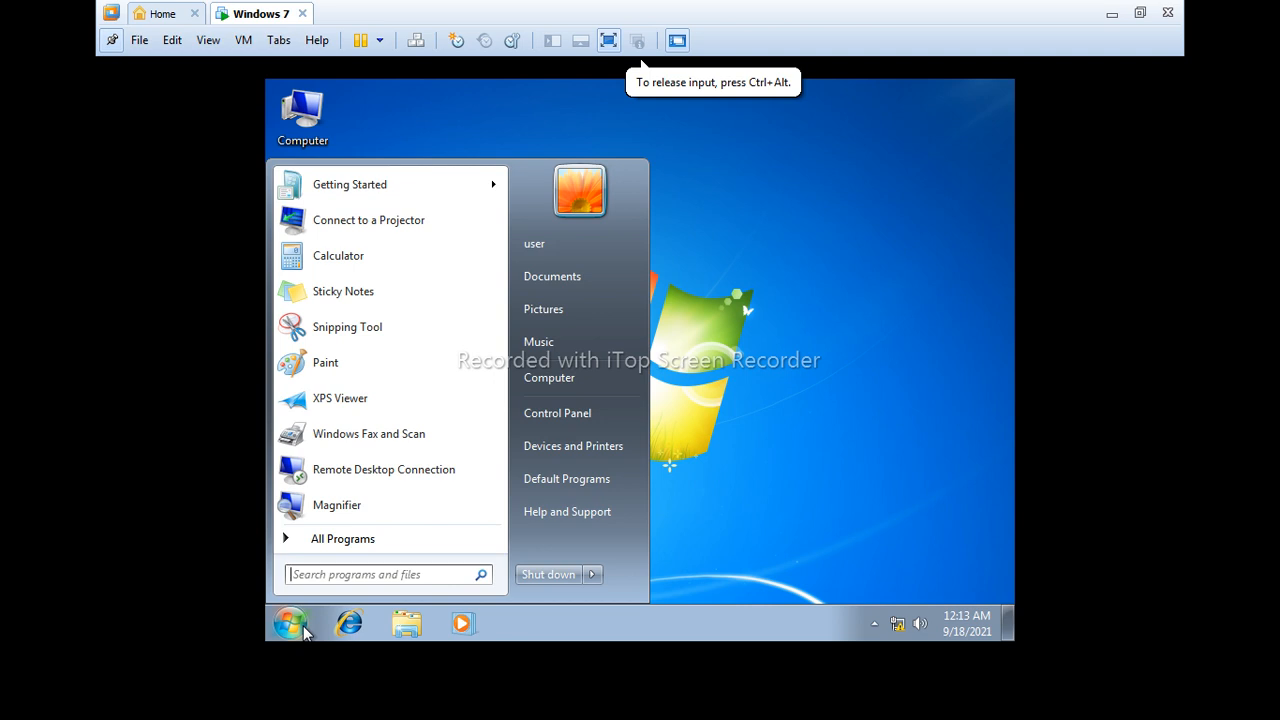
# - Search for cmd, run it as administrator, and approve the Windows Command Processor UAC prompt
pyautogui.write('cmd')
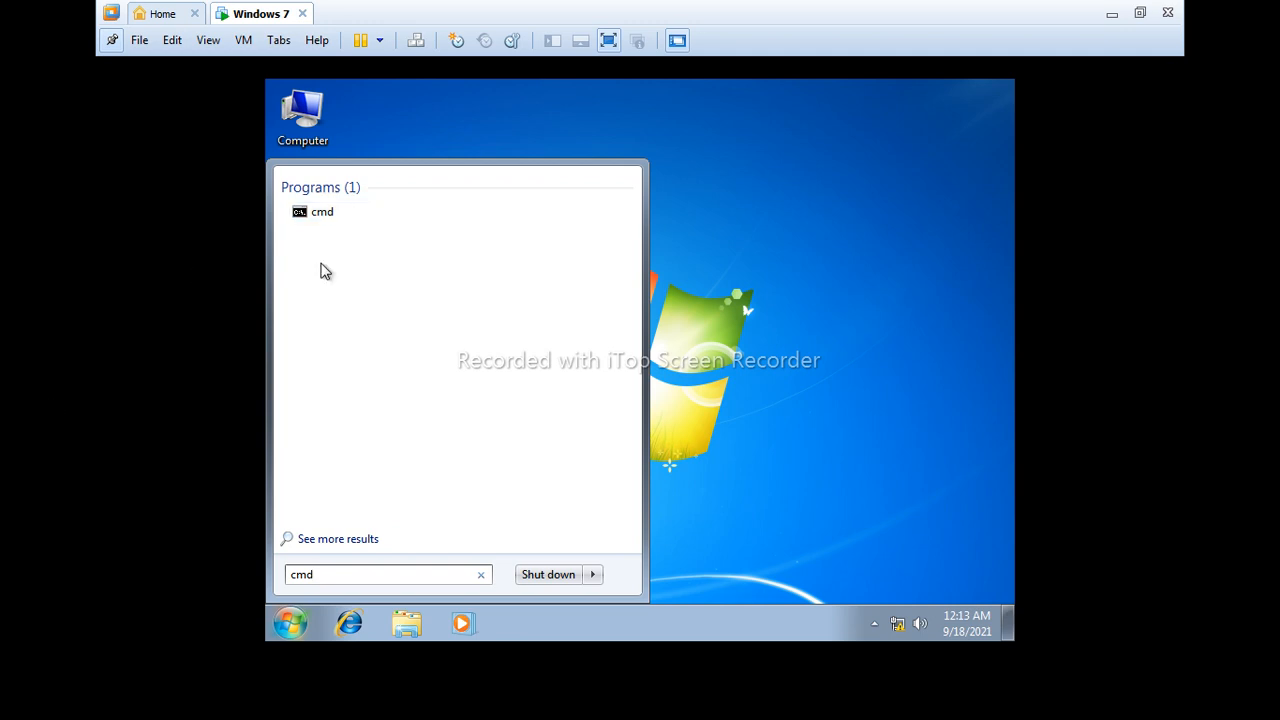
pyautogui.rightClick(305, 217)
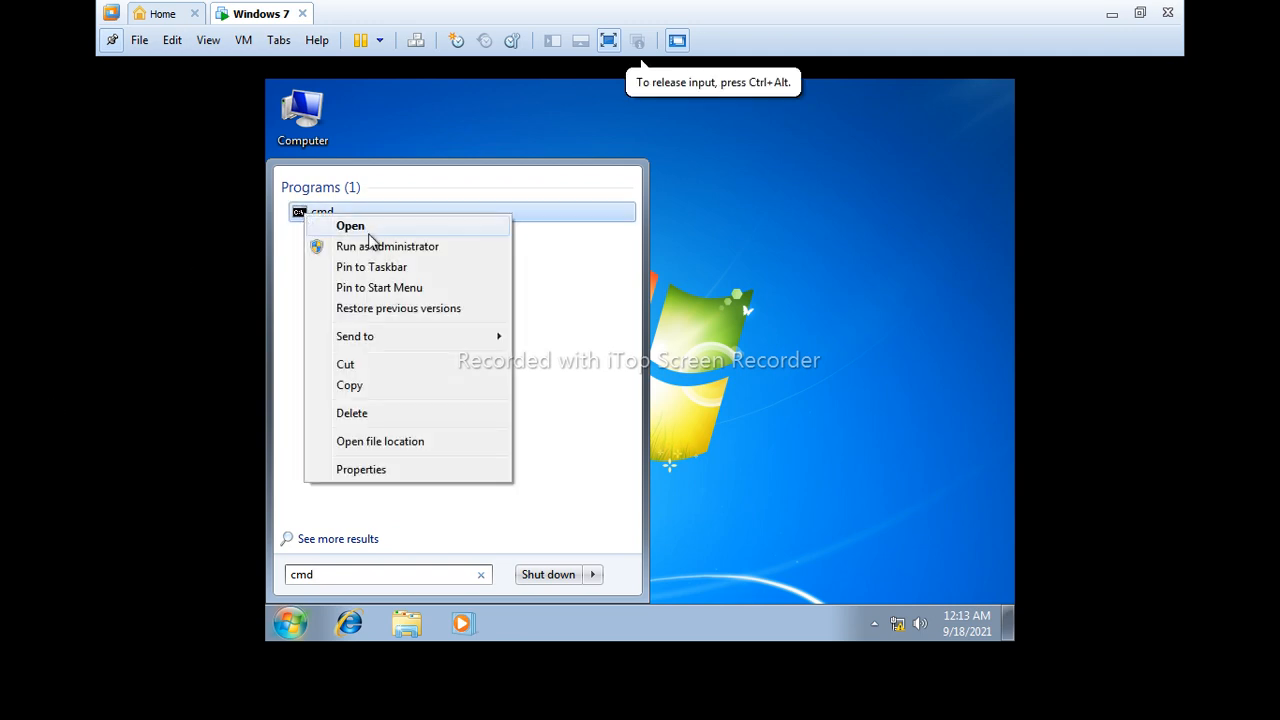
pyautogui.click(380, 253)
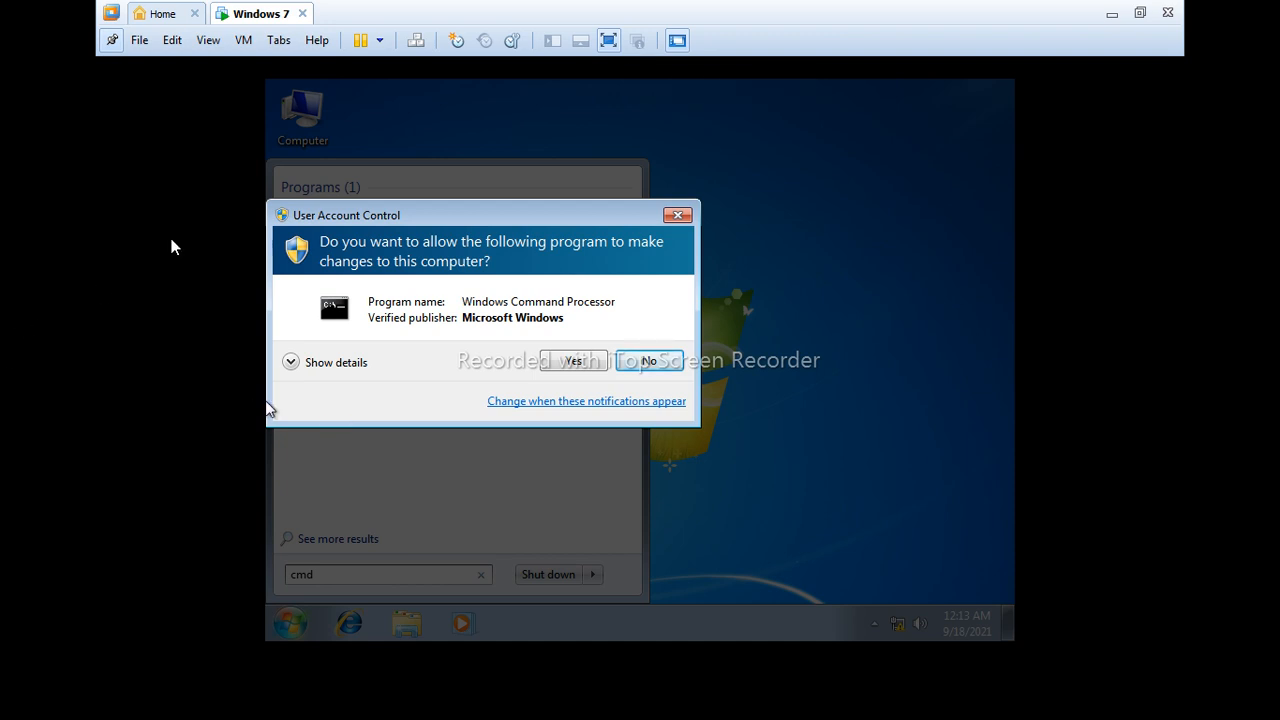
pyautogui.click(489, 57)
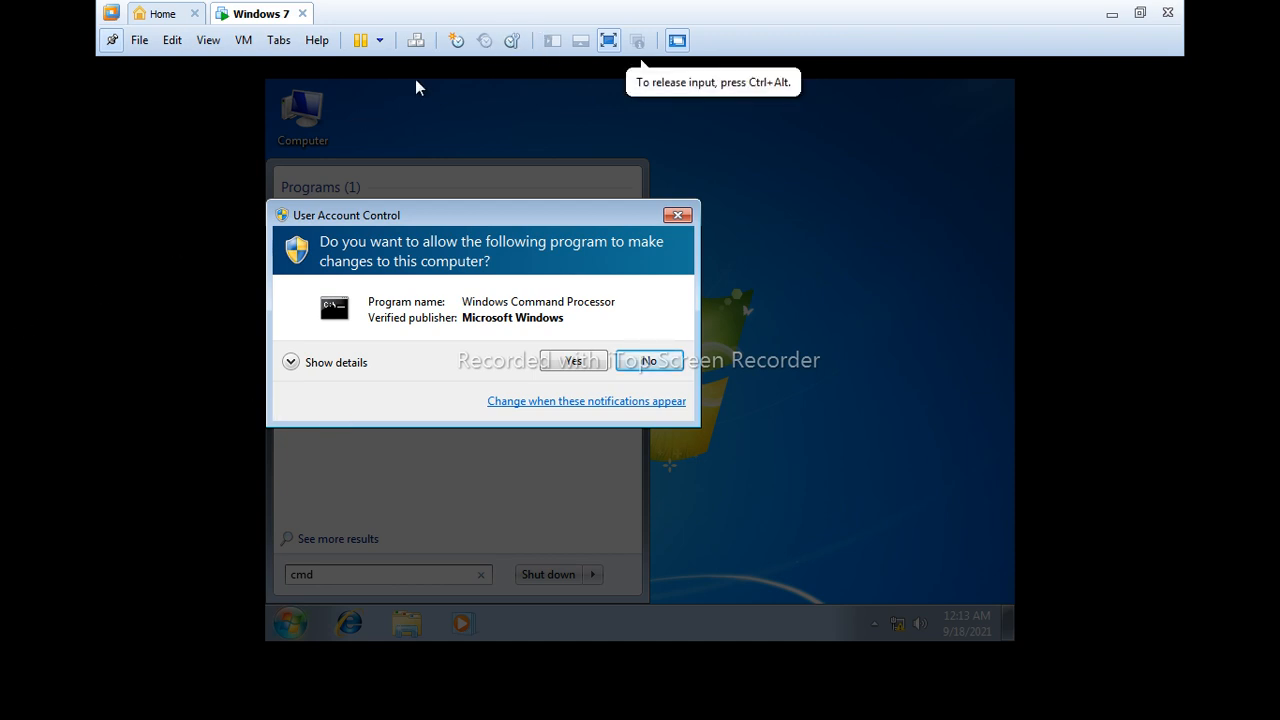
pyautogui.click(576, 362)
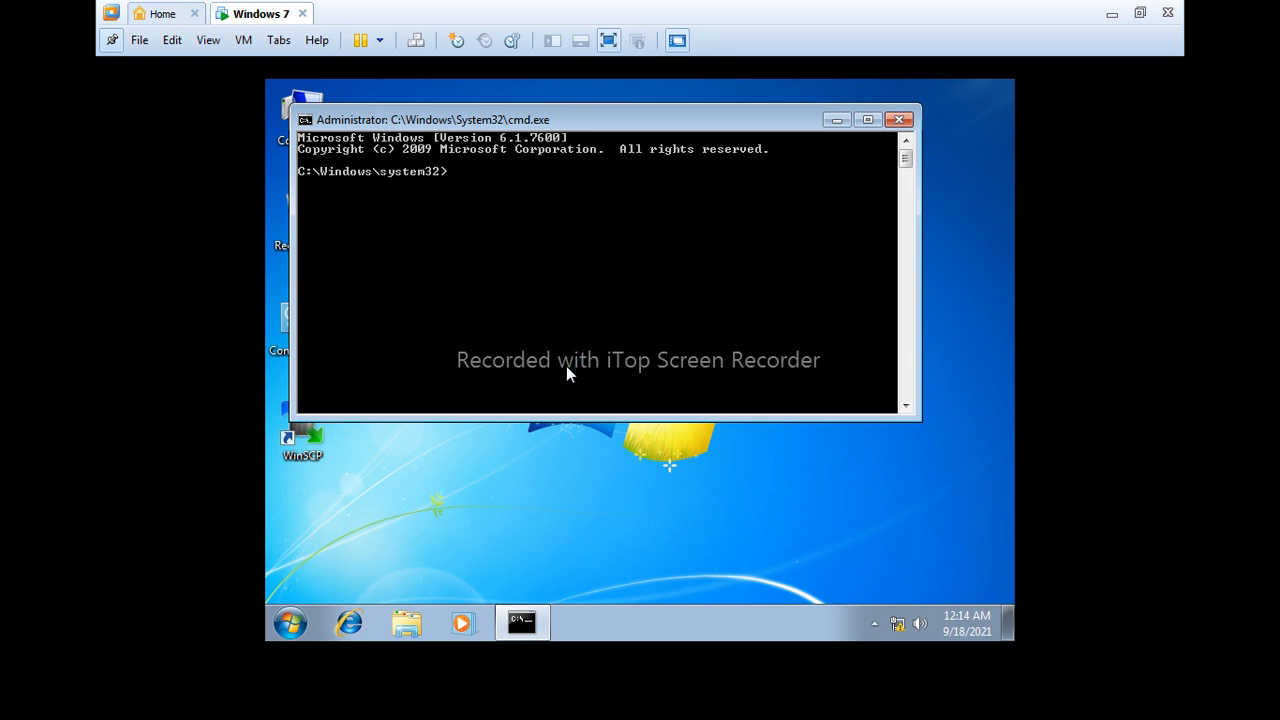
# - Begin typing the net command at the elevated C:\Windows\system32 prompt
pyautogui.write('et')
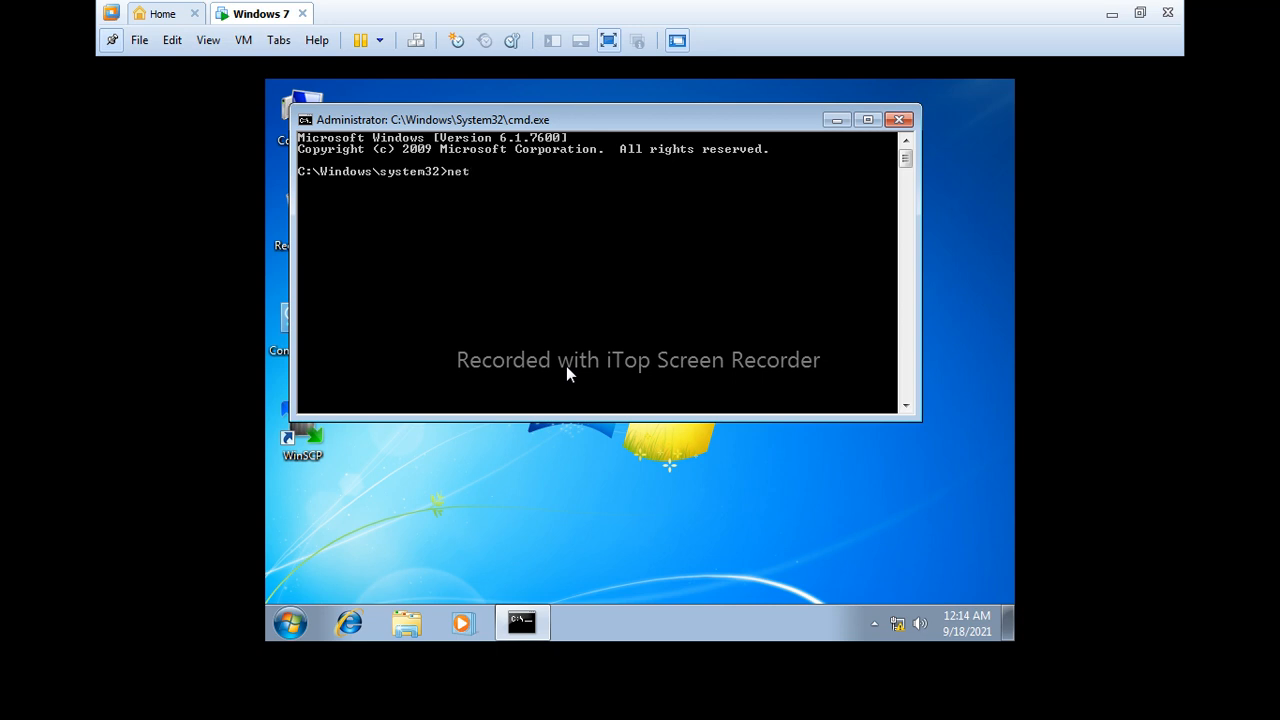
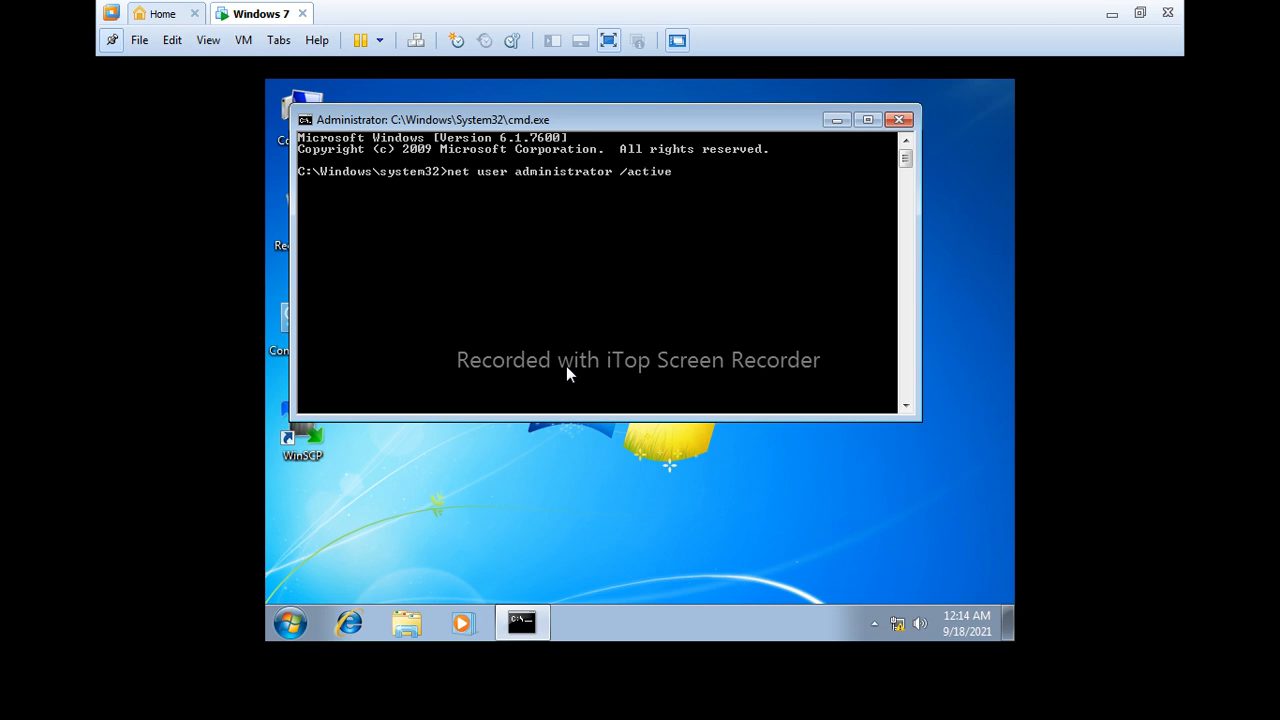
# - Complete 'net user administrator /active:yes' and run it to enable the Administrator account
pyautogui.write('yes')
pyautogui.press('Return')
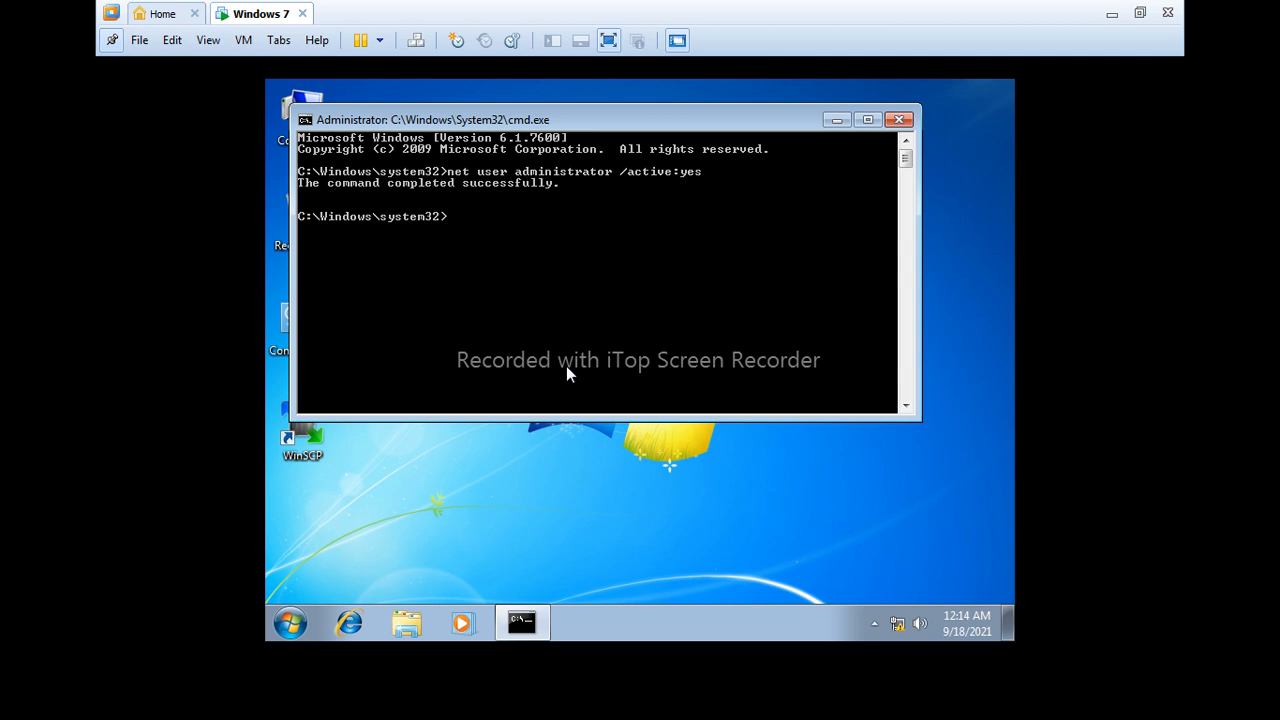
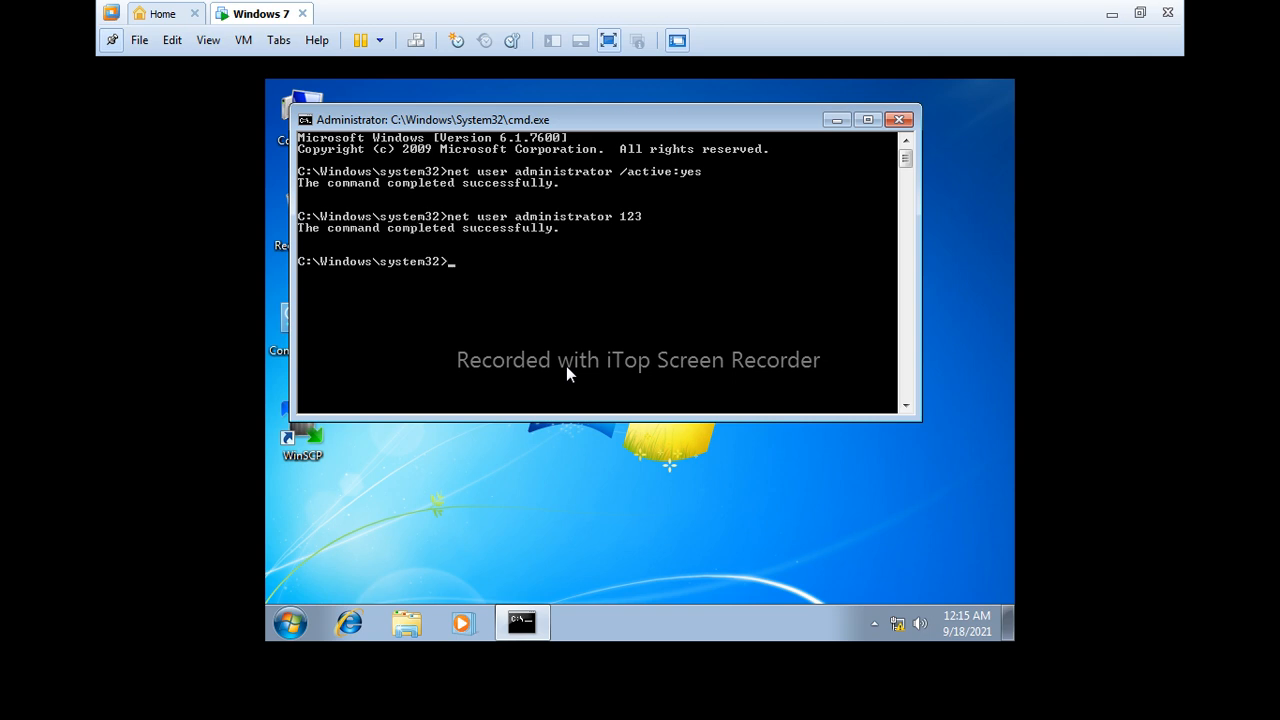
# - Run 'logoff' to end the current session and return to the logon screen
pyautogui.write('logoff')
pyautogui.press('Return')
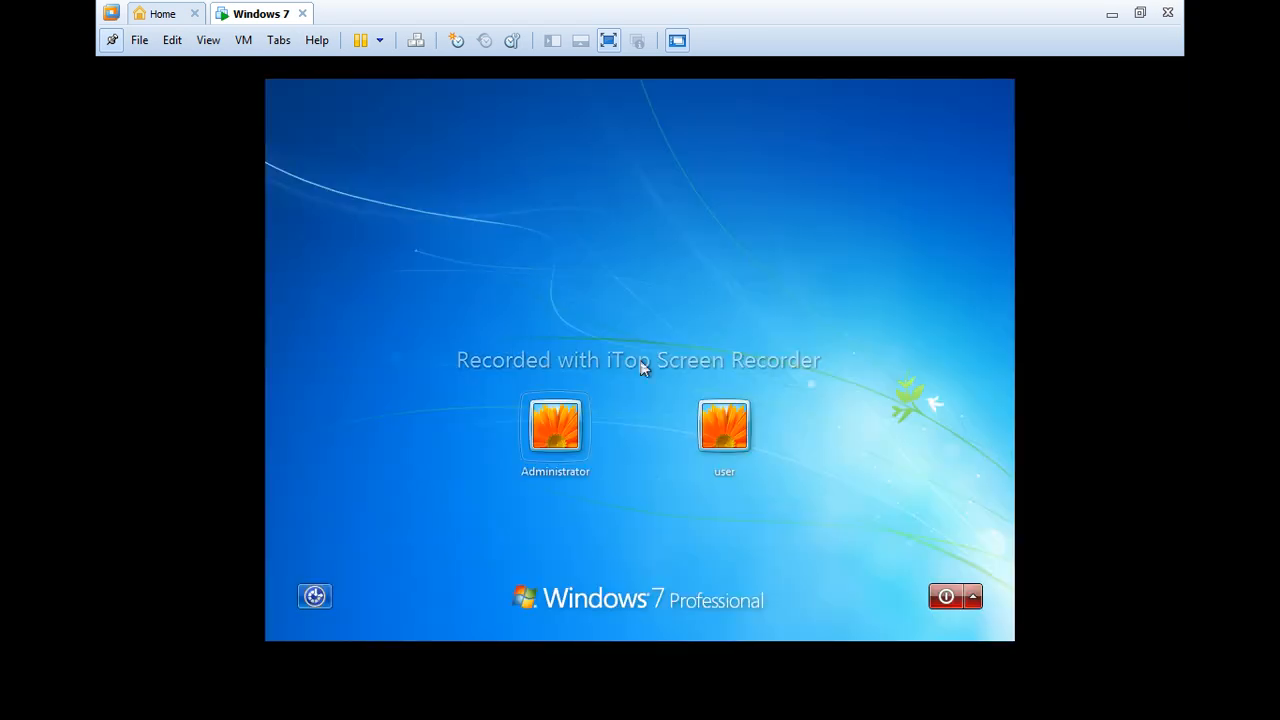
# - Select the Administrator tile and sign in with the account's new password
pyautogui.click(574, 443)
pyautogui.click(610, 533)
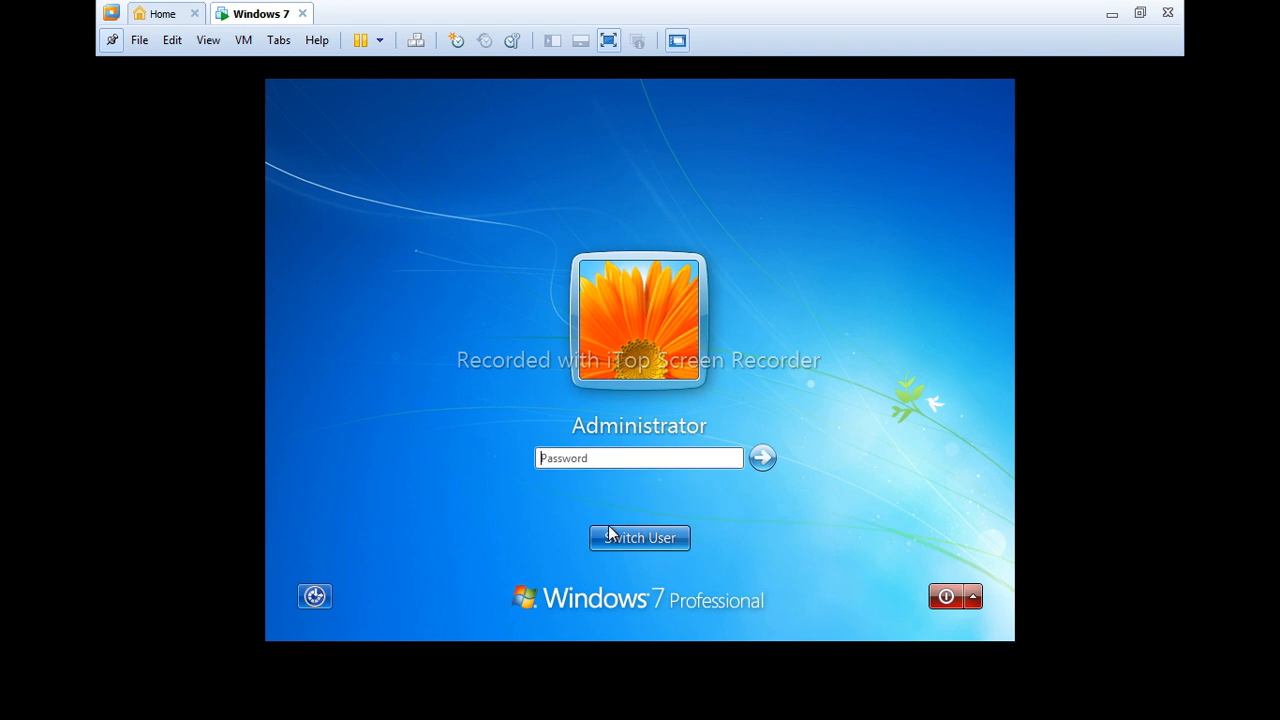
pyautogui.write('***')
pyautogui.press('Return')
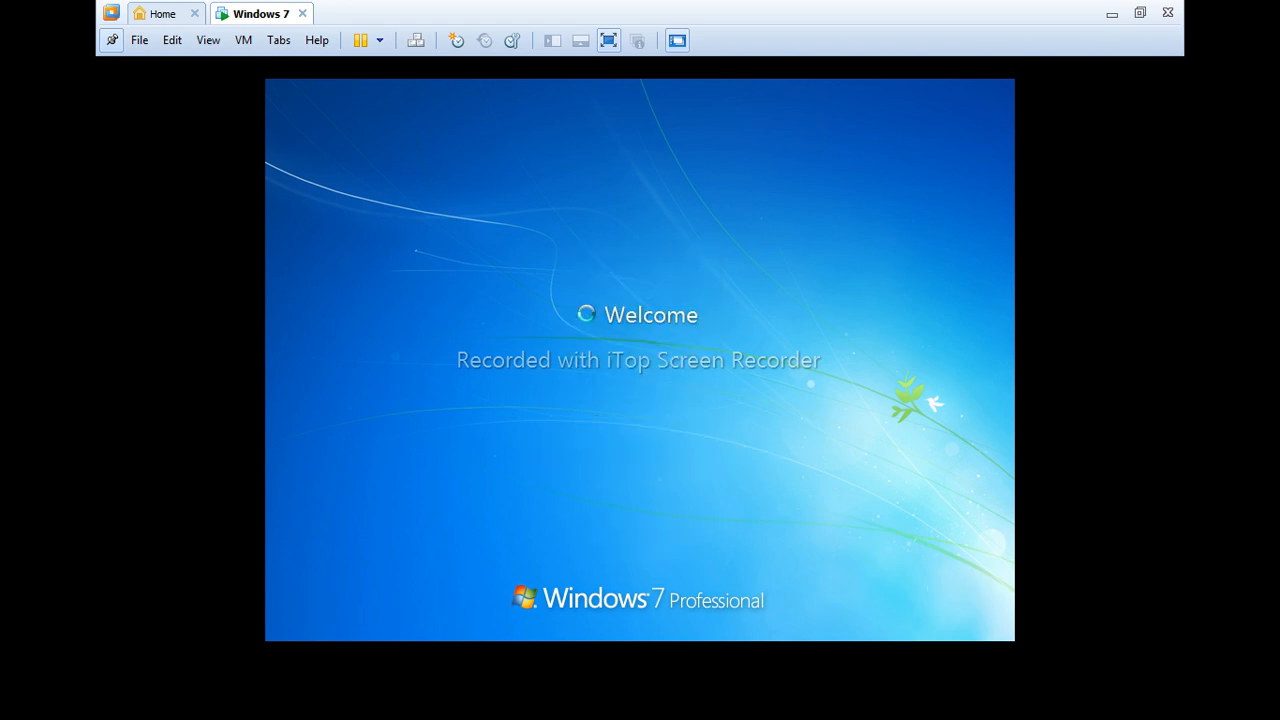